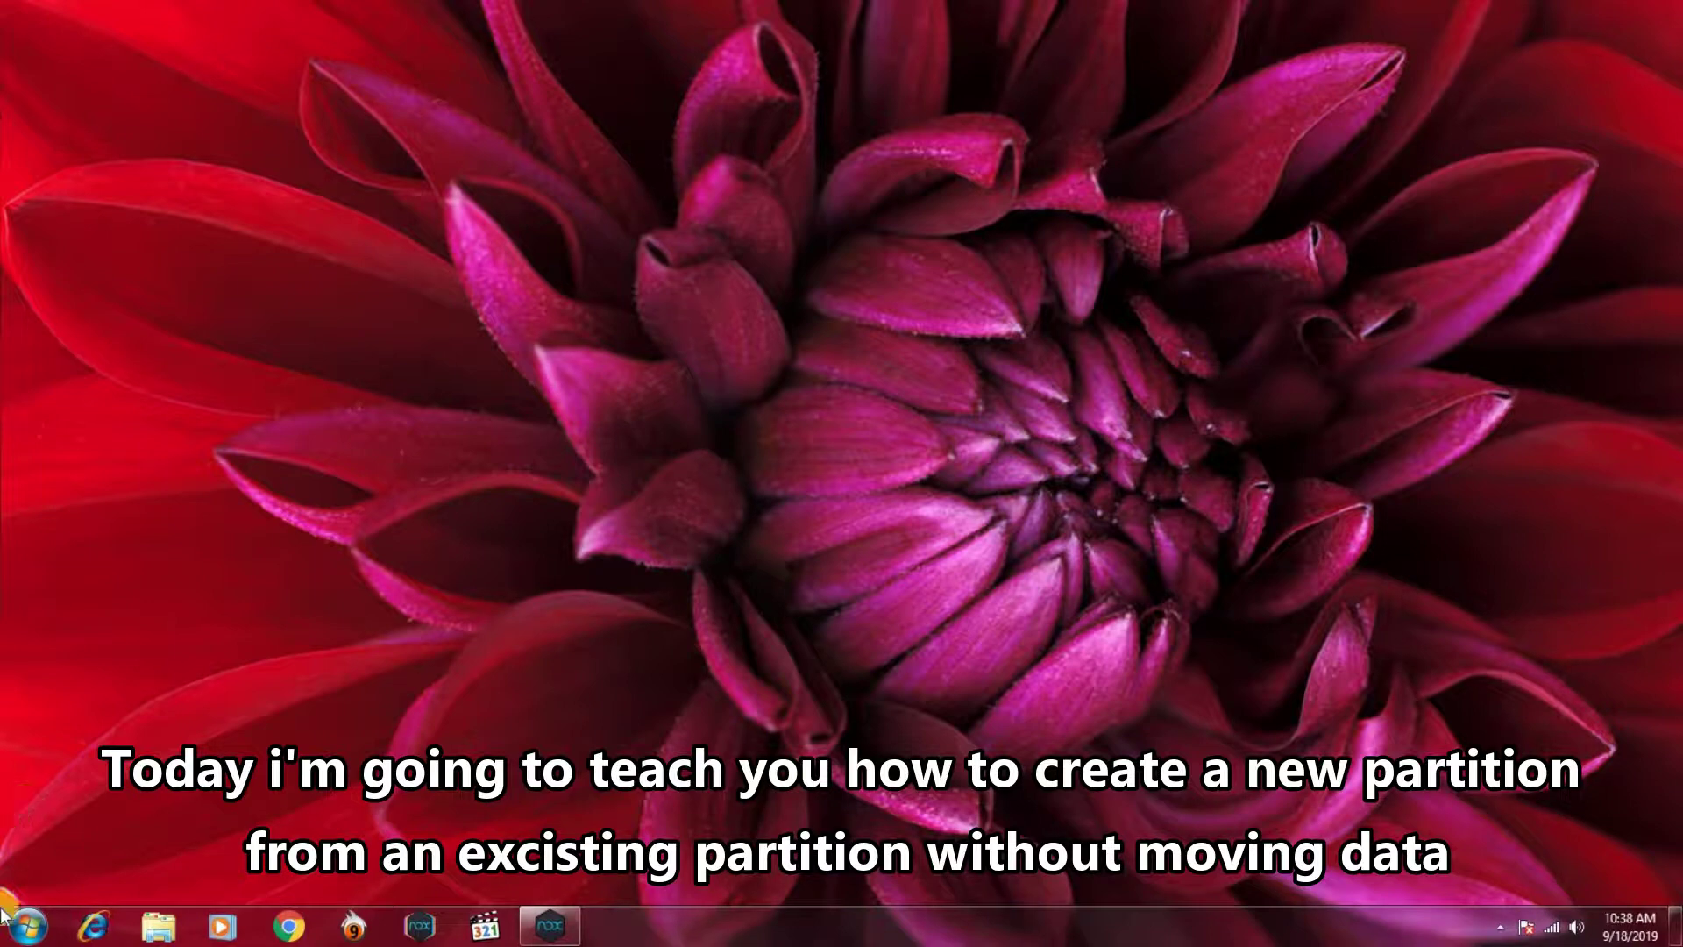
Step: Open the Windows Start menu from the taskbar's Start orb
click(26, 926)
Step: Inspect New Volume (F:), 295 GB free of 298 GB, and its contents in Computer, then close it
click(298, 659)
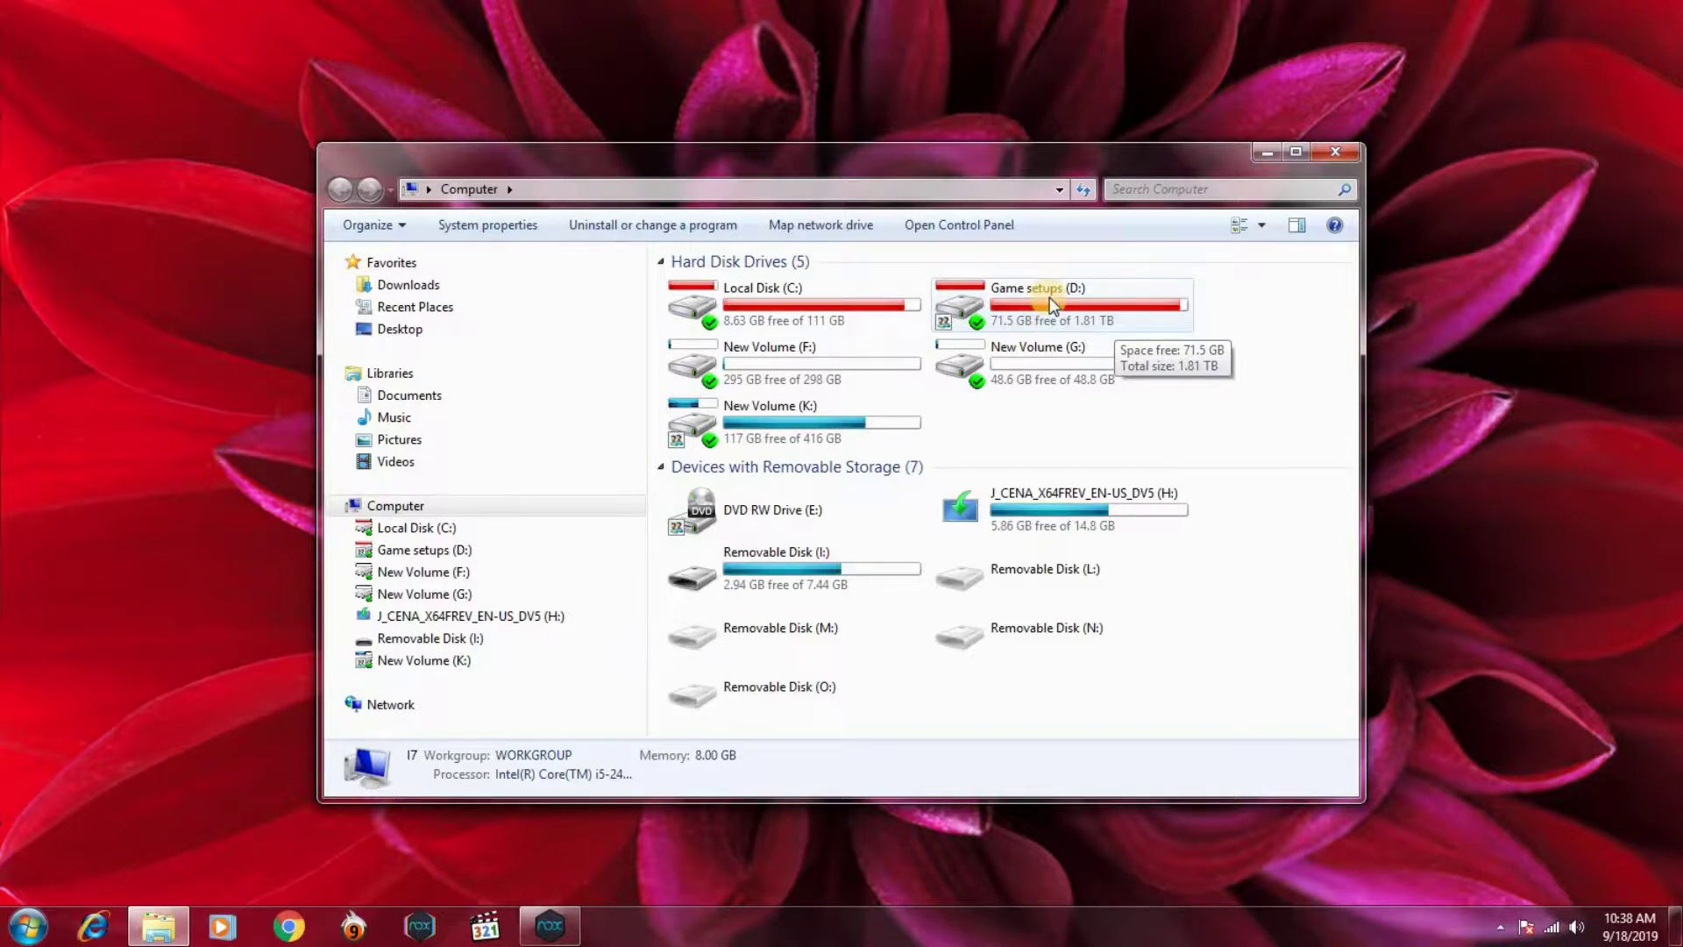
click(779, 365)
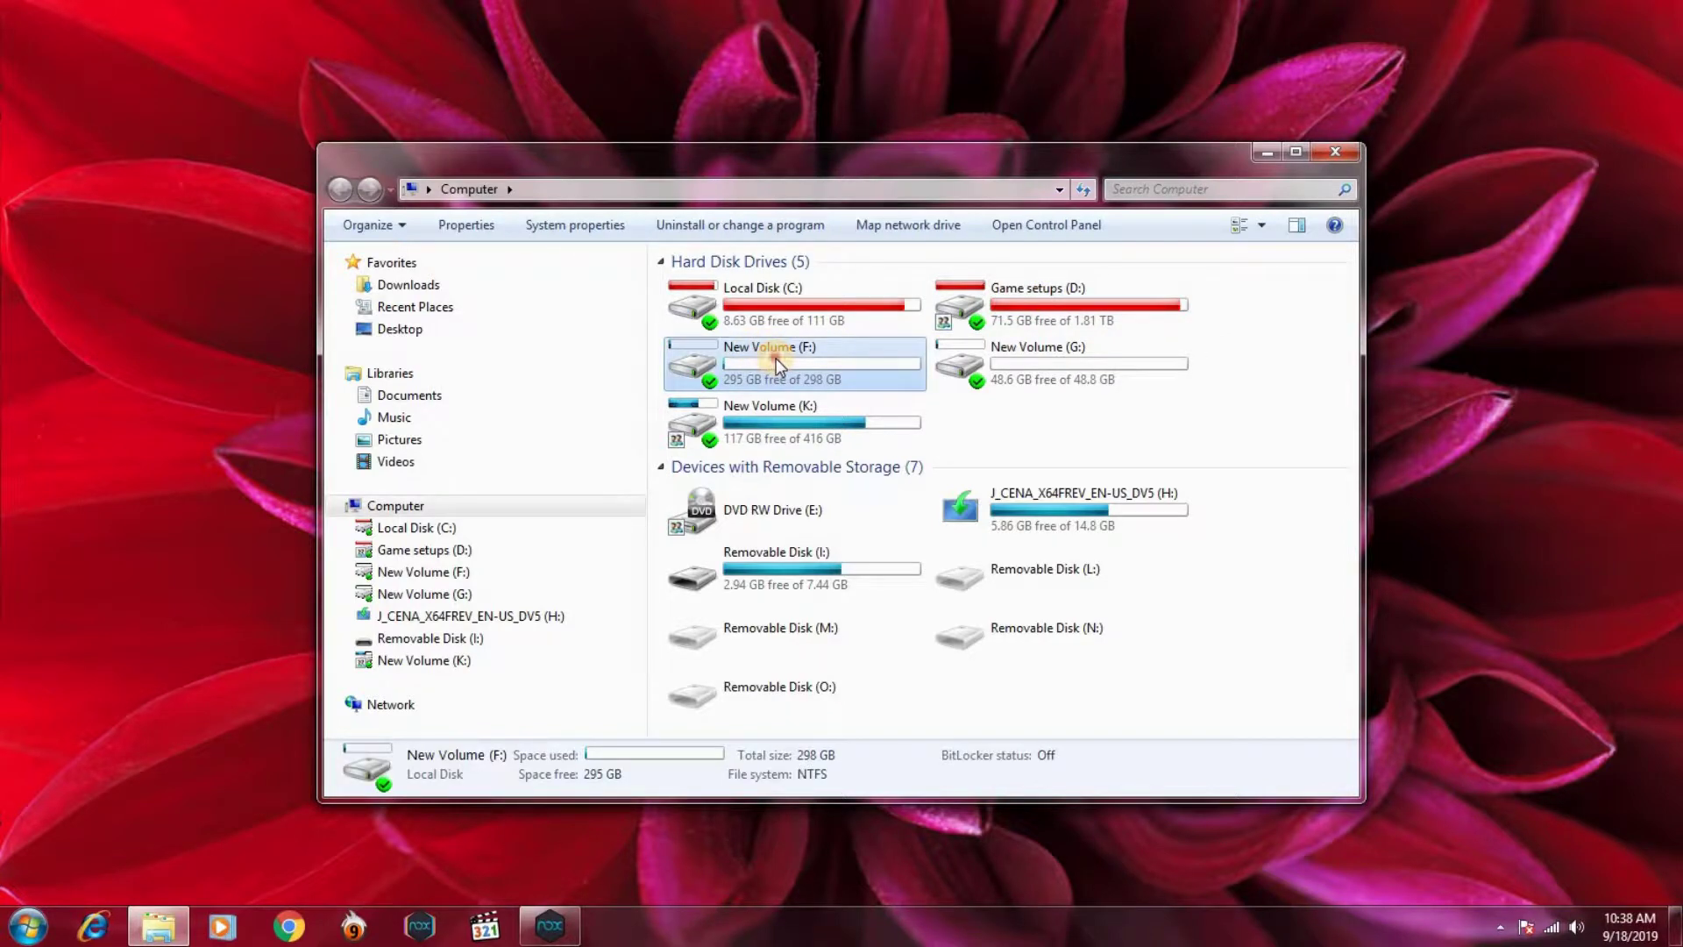
double_click(778, 365)
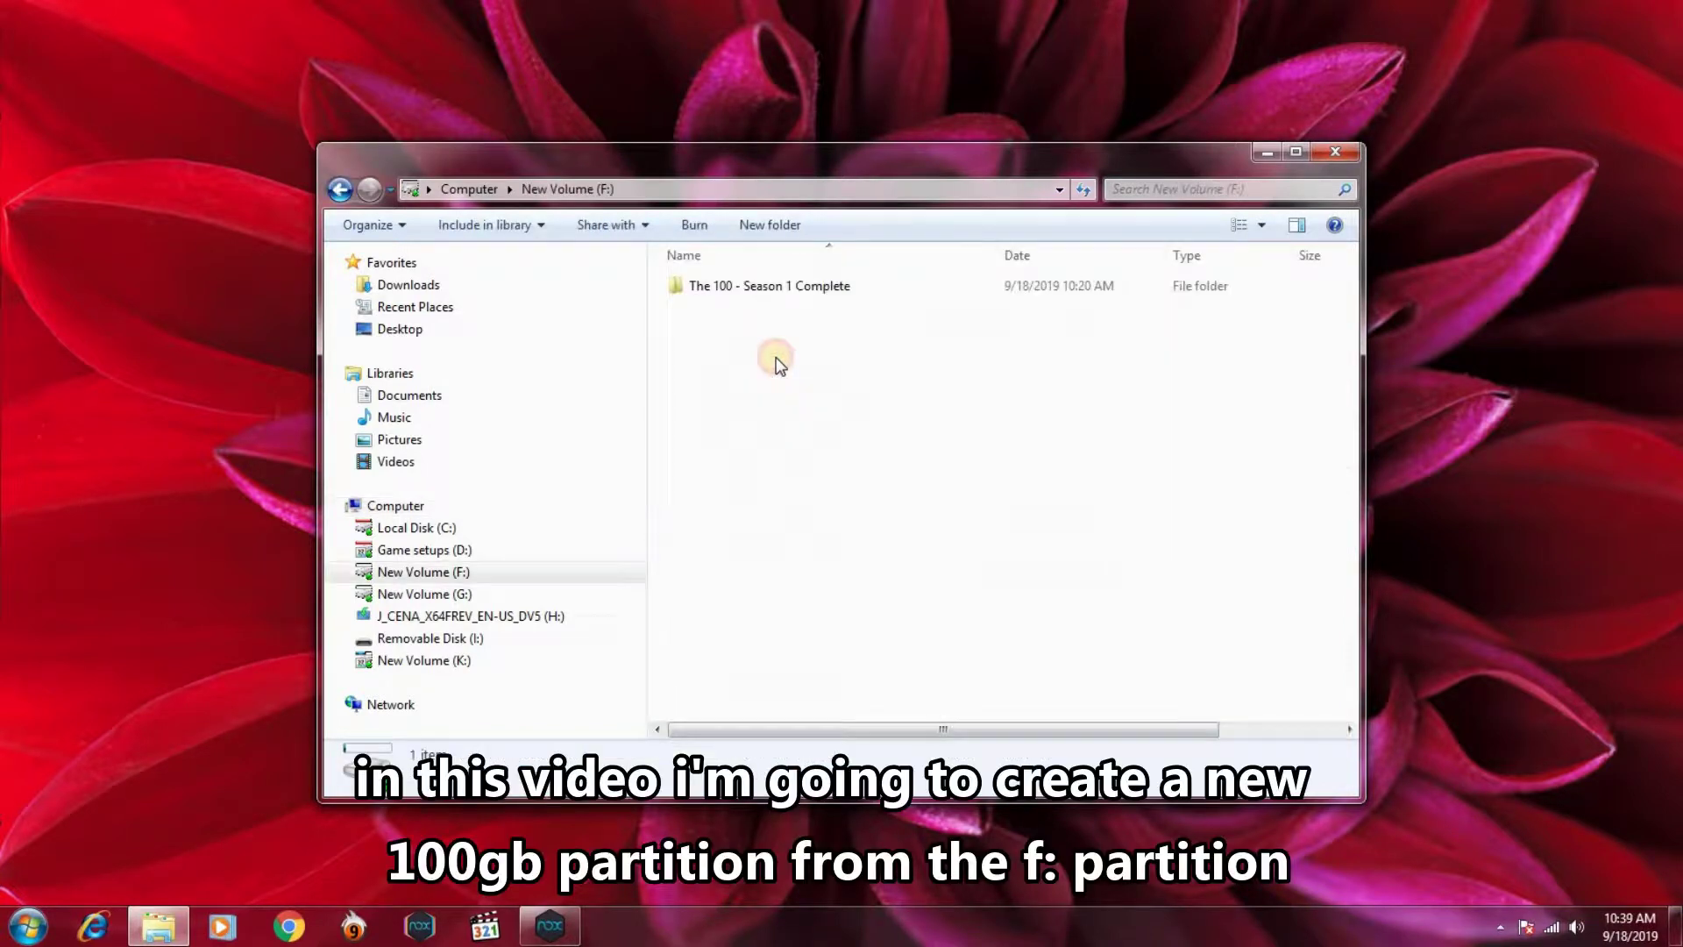
click(335, 189)
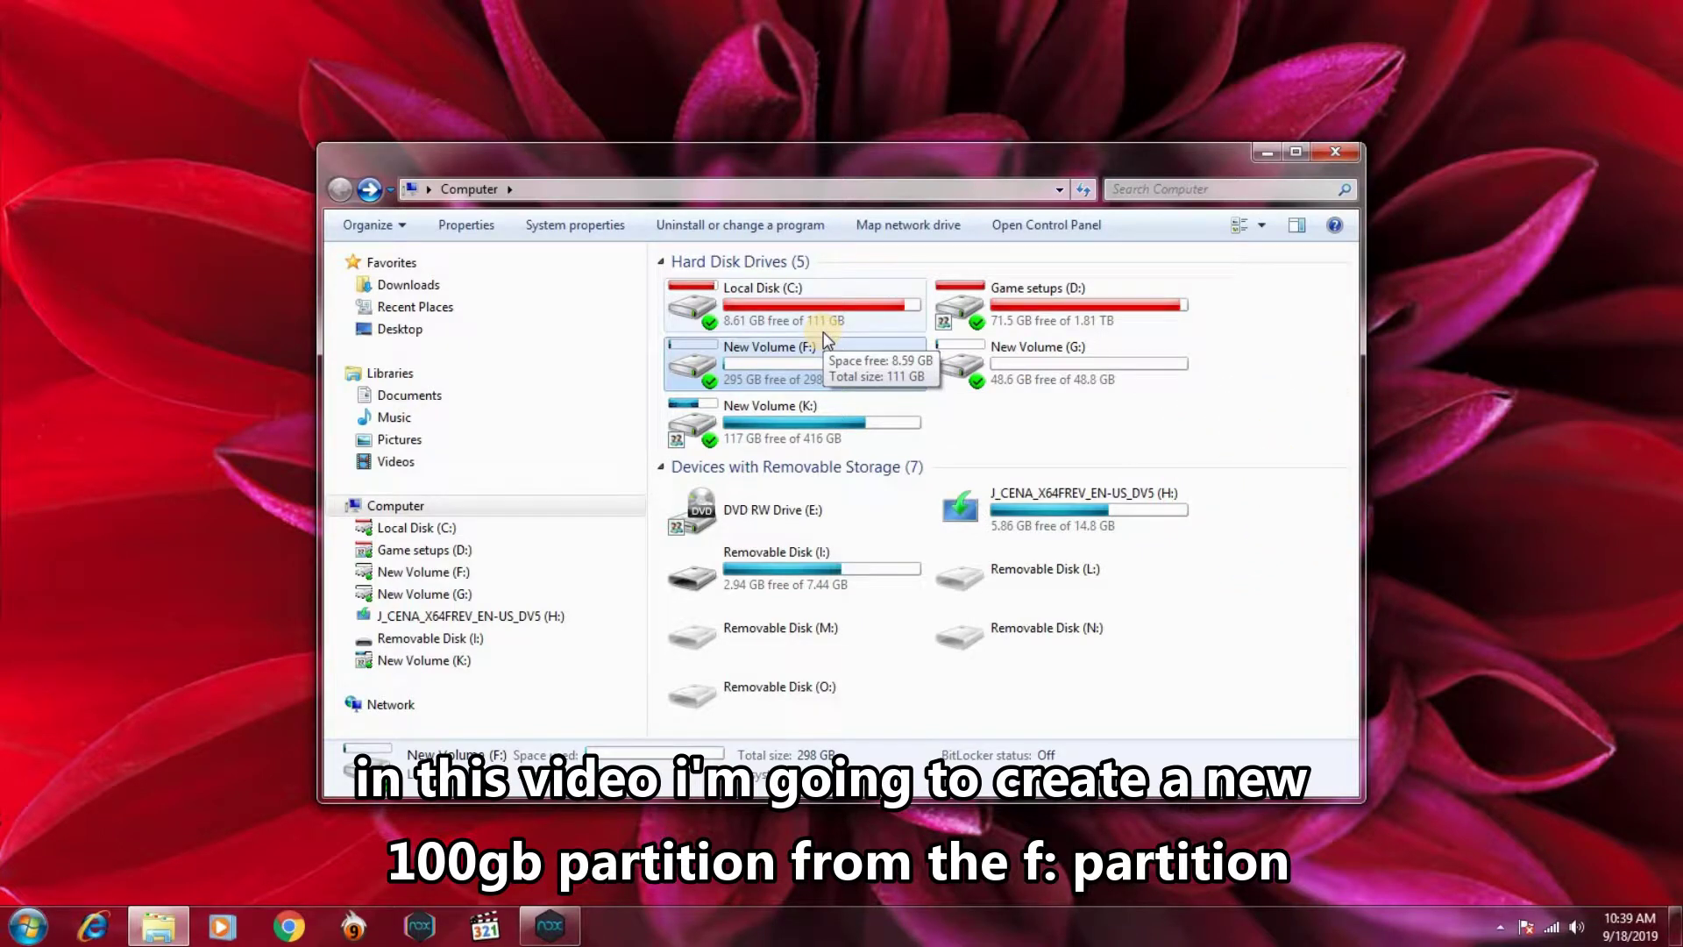
click(1333, 156)
Step: Launch EaseUS Partition Master 9.2.2 from All Programs
click(26, 925)
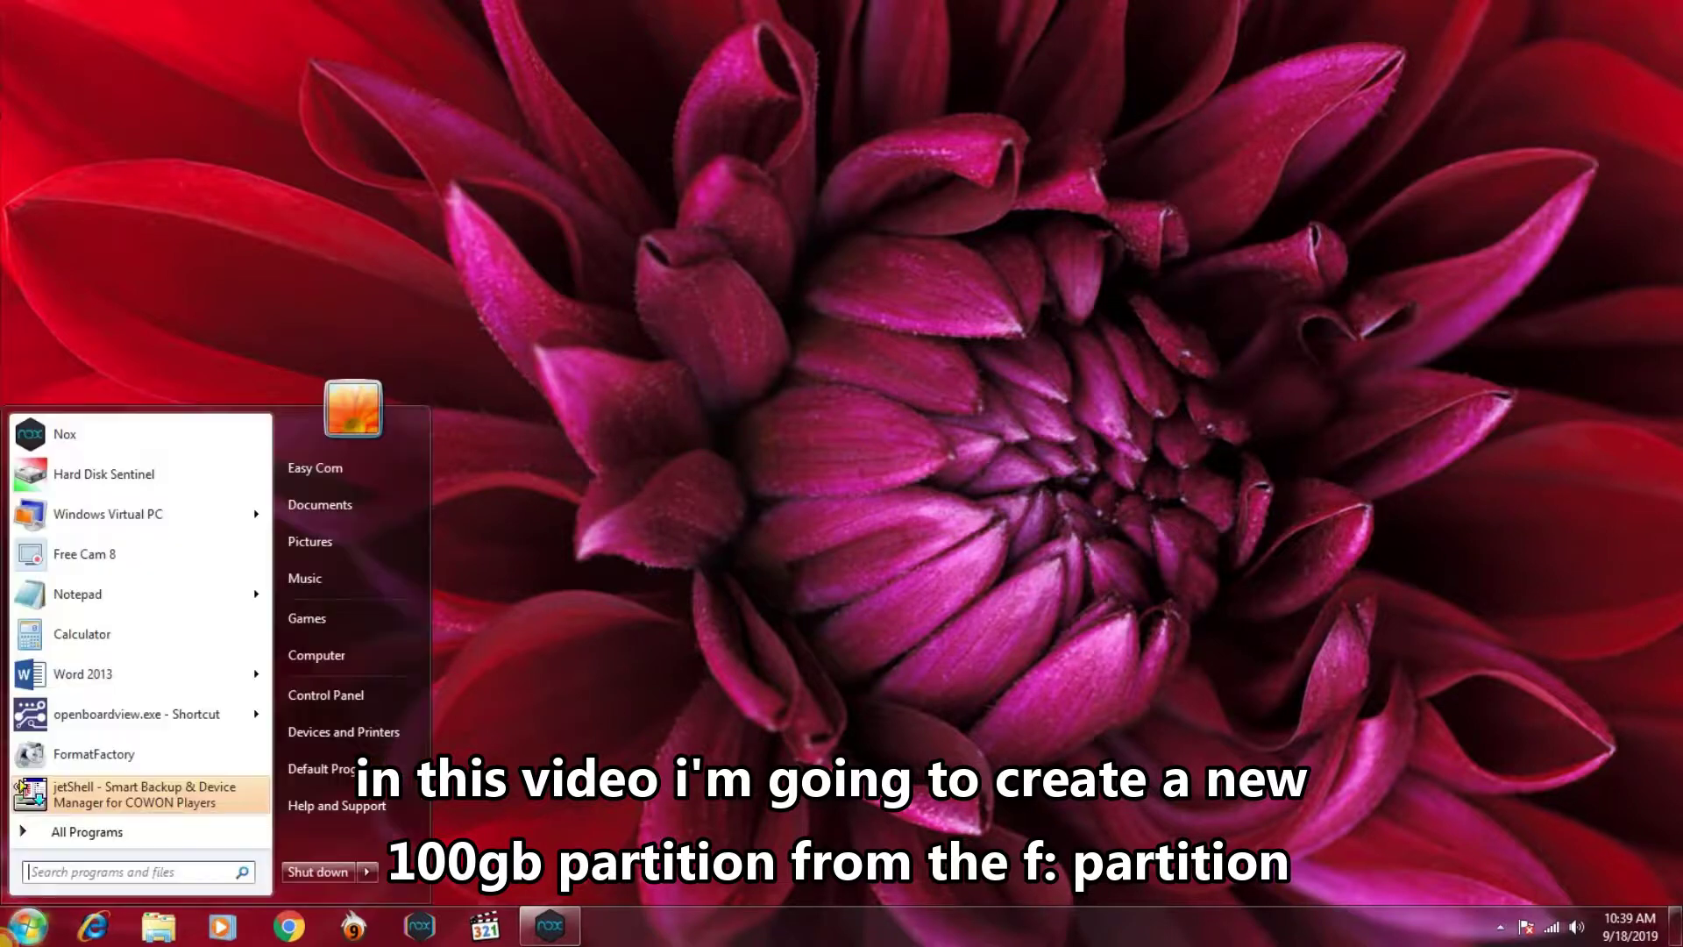
click(87, 831)
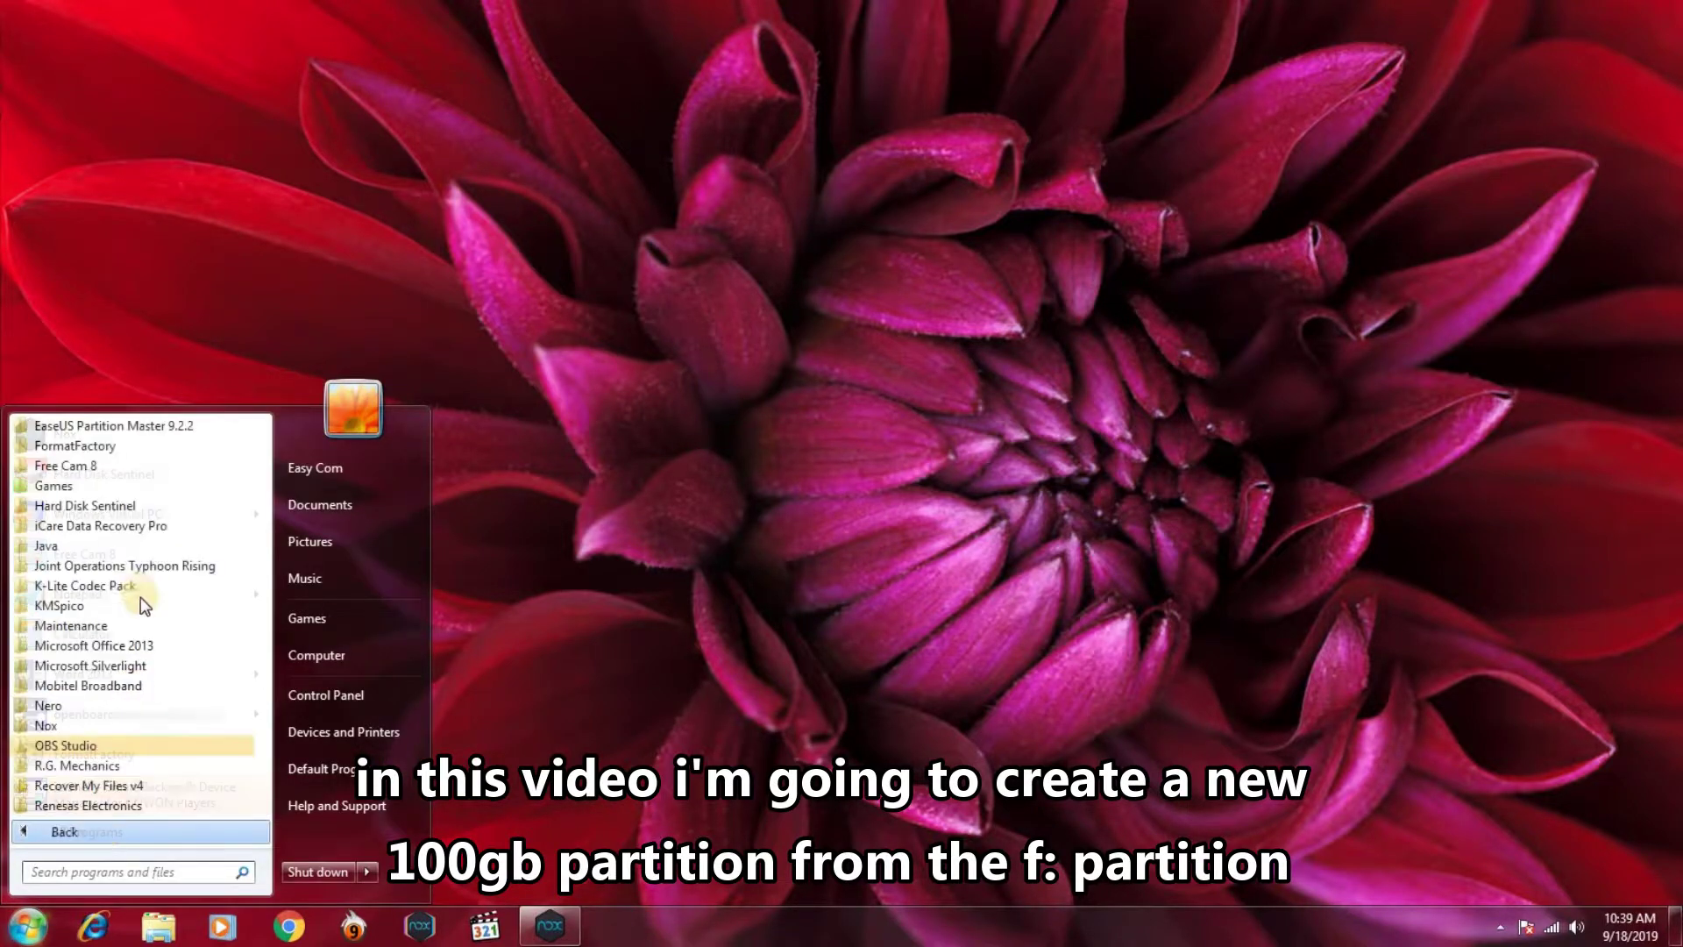
click(140, 426)
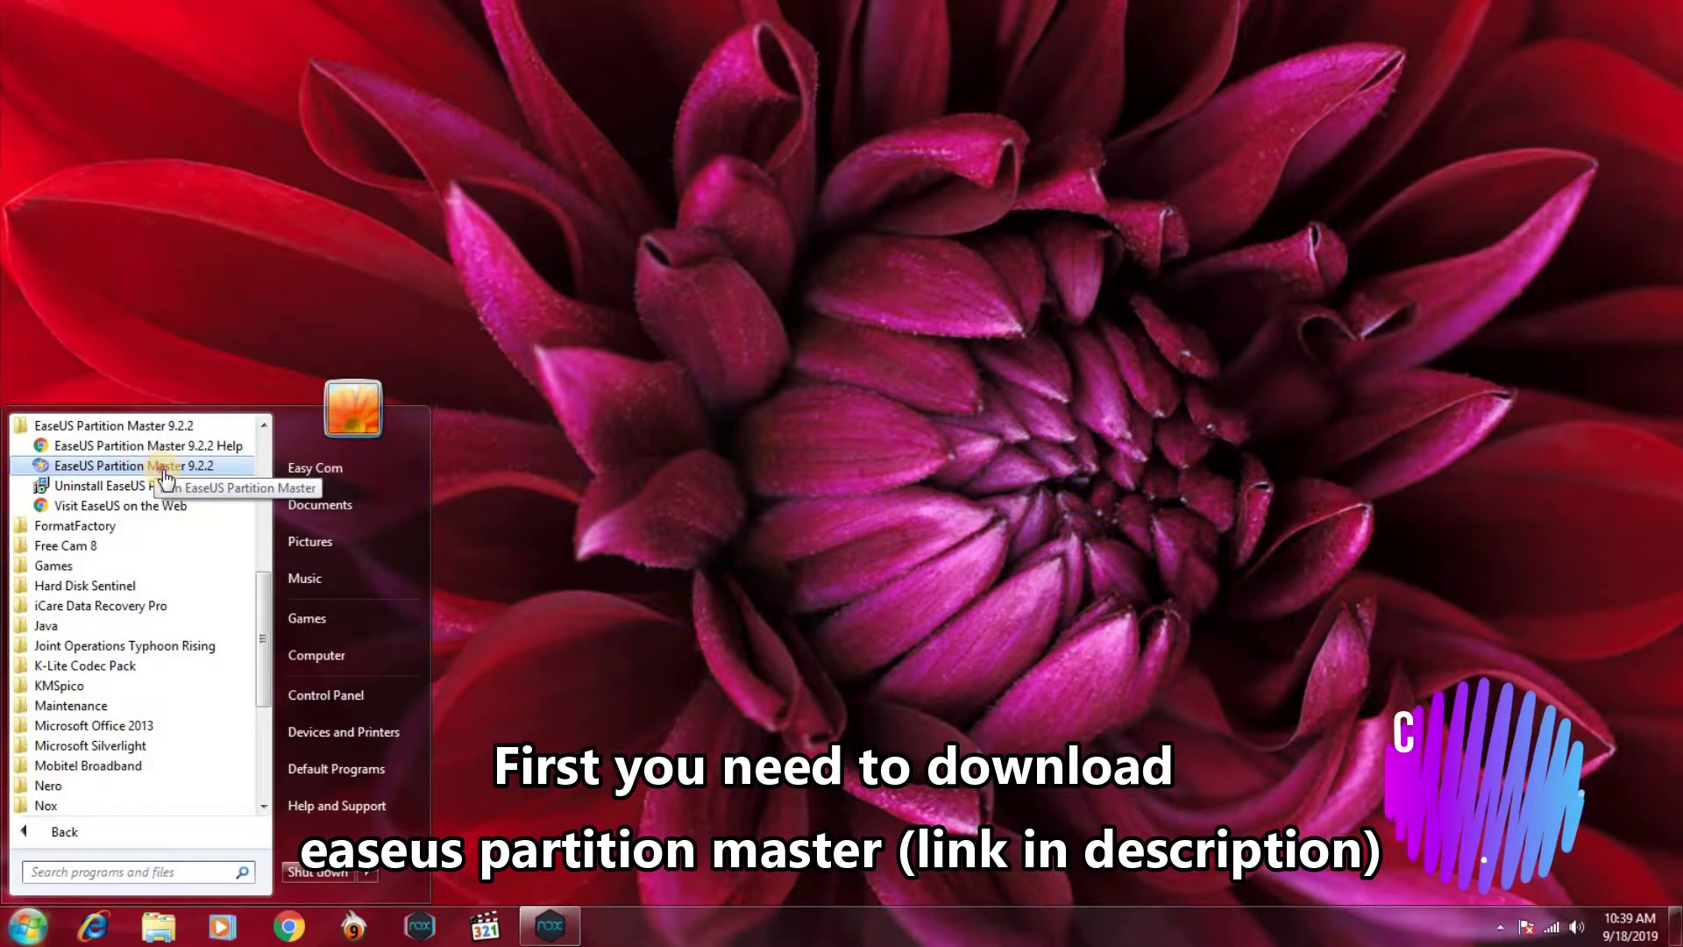
click(161, 467)
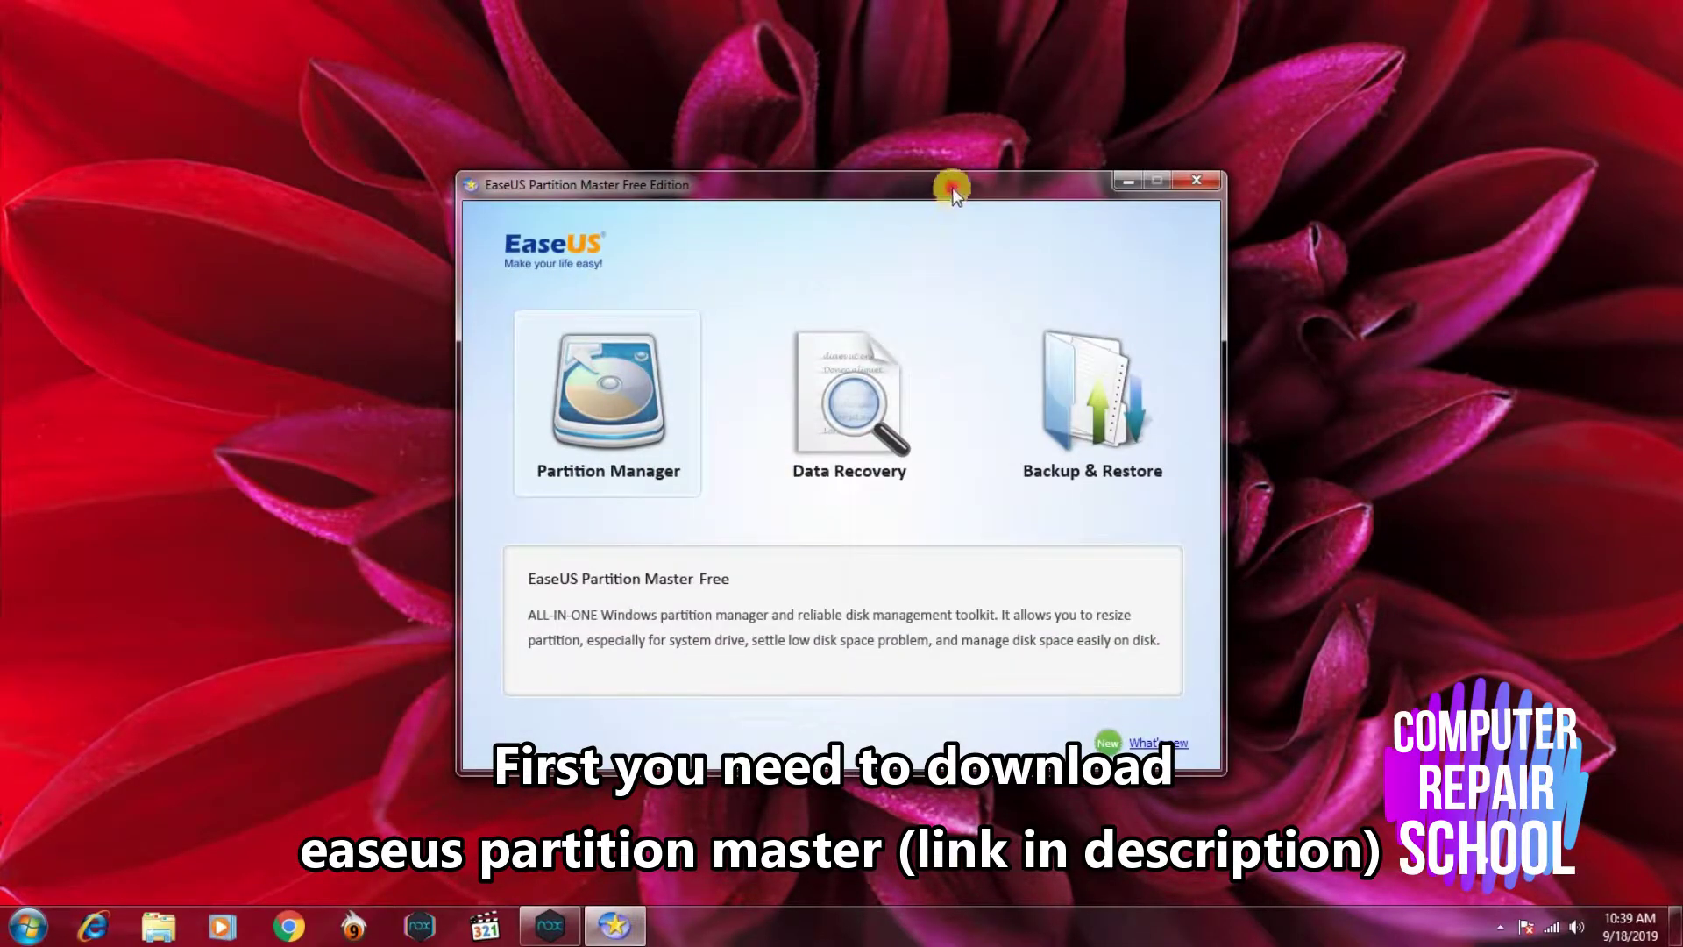
drag(955, 179, 983, 154)
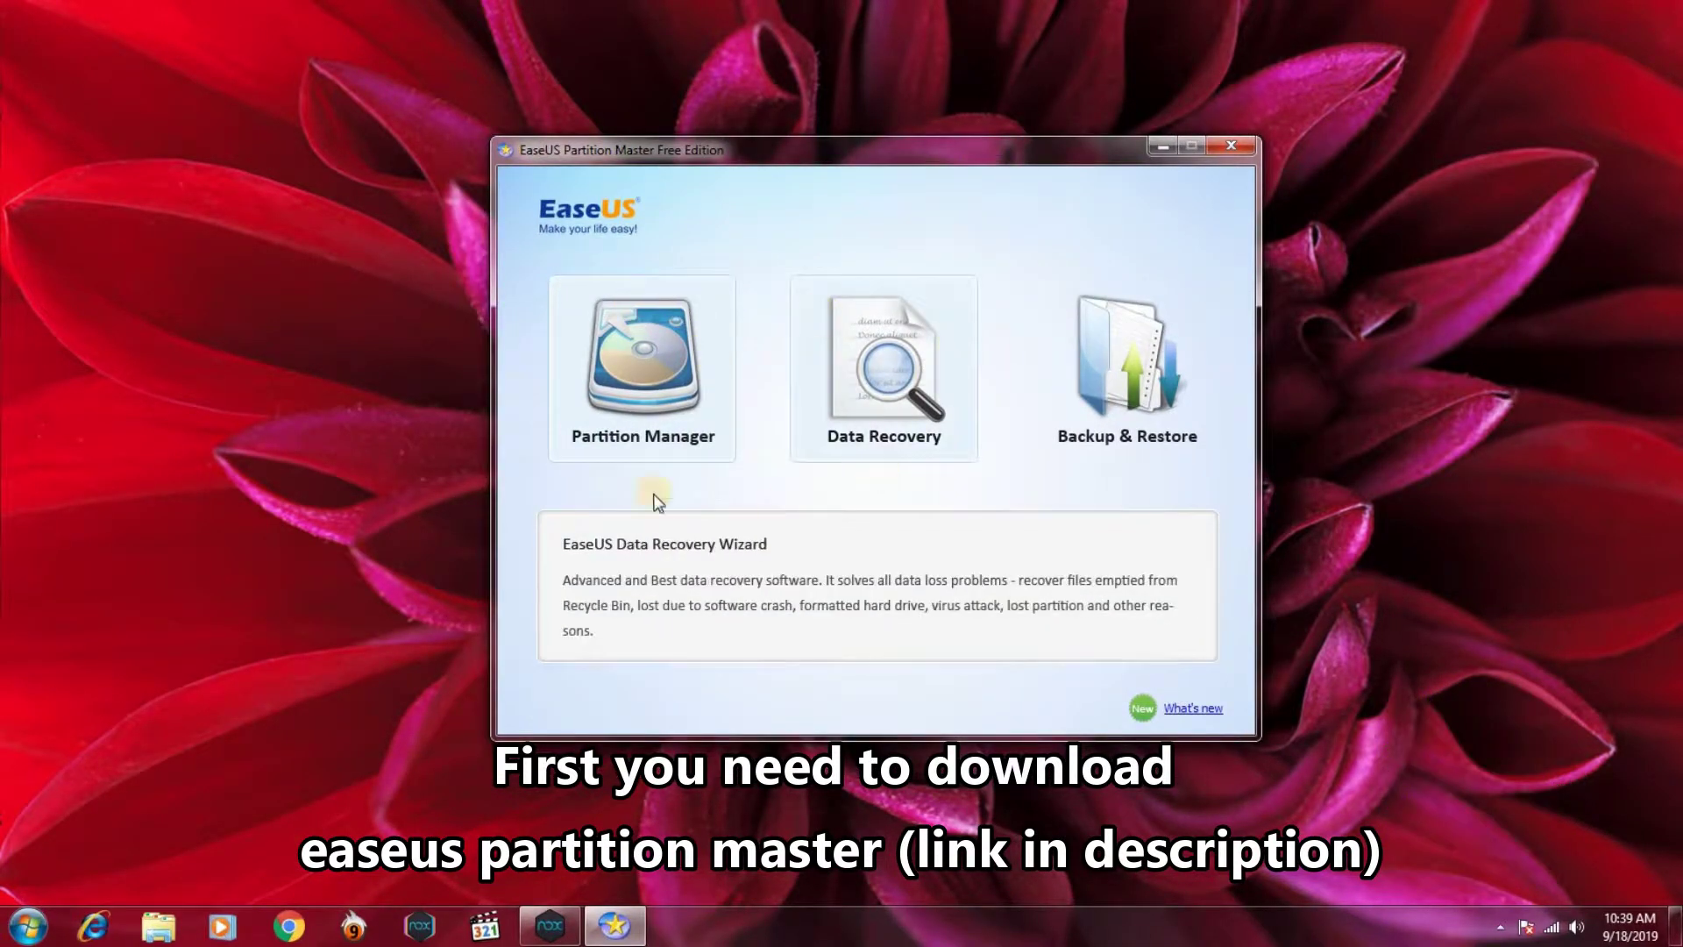
Step: Open the Partition Manager maximized and select the 298.09 GB F: New Volume on Disk9
click(571, 375)
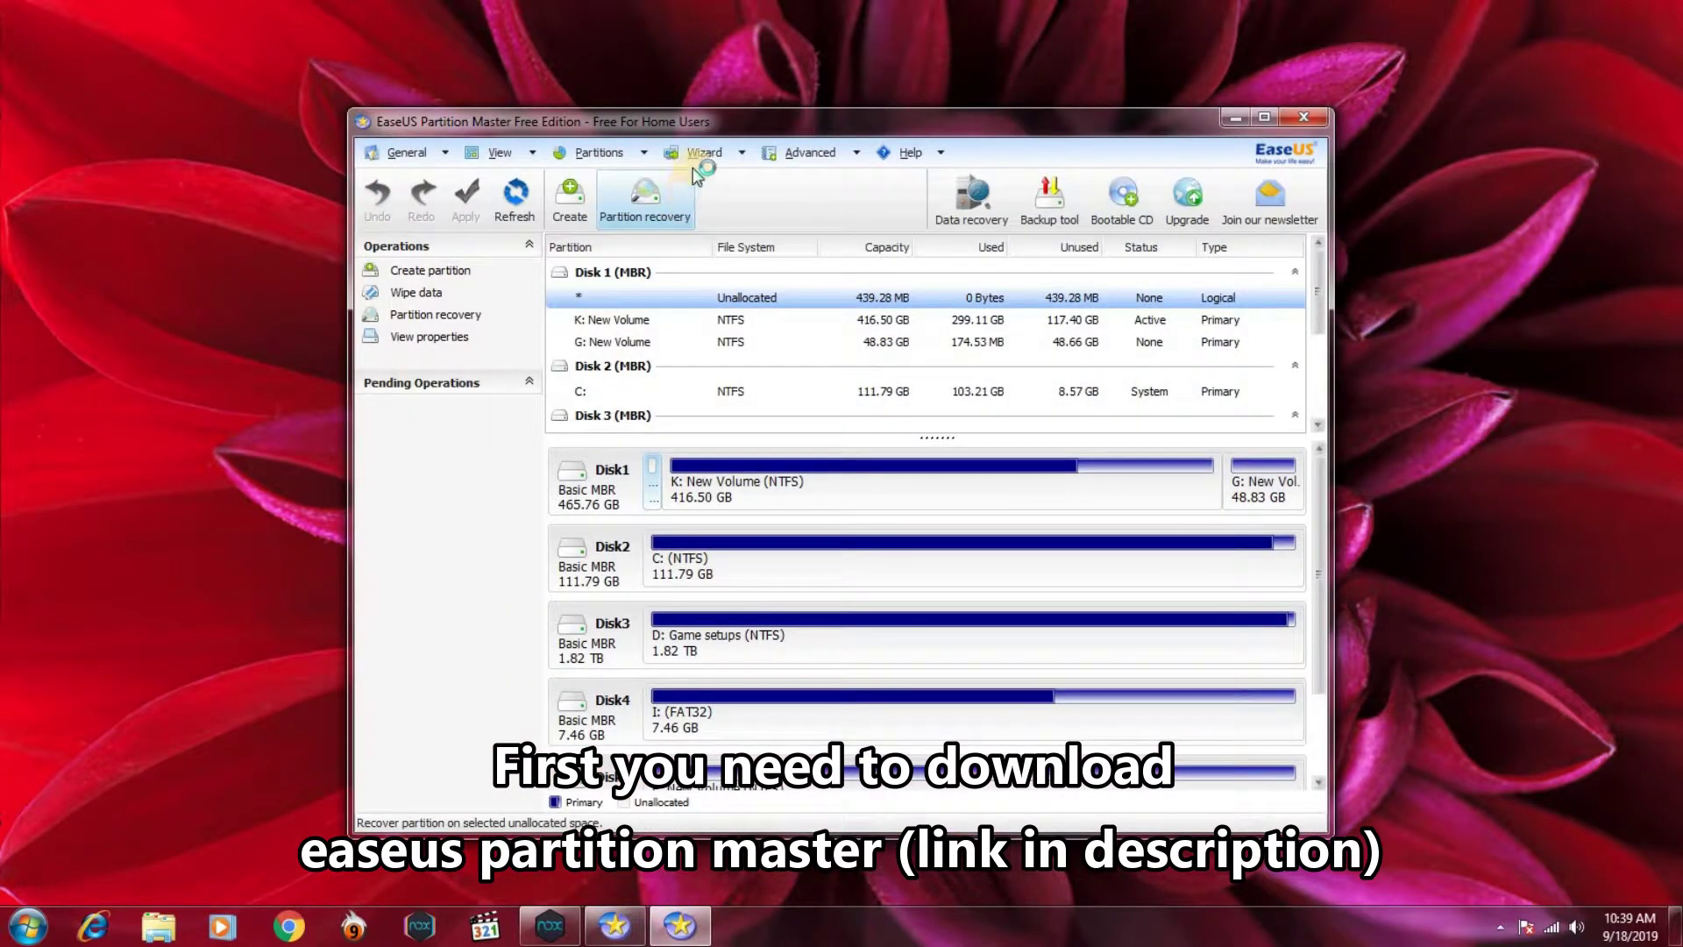
click(1265, 118)
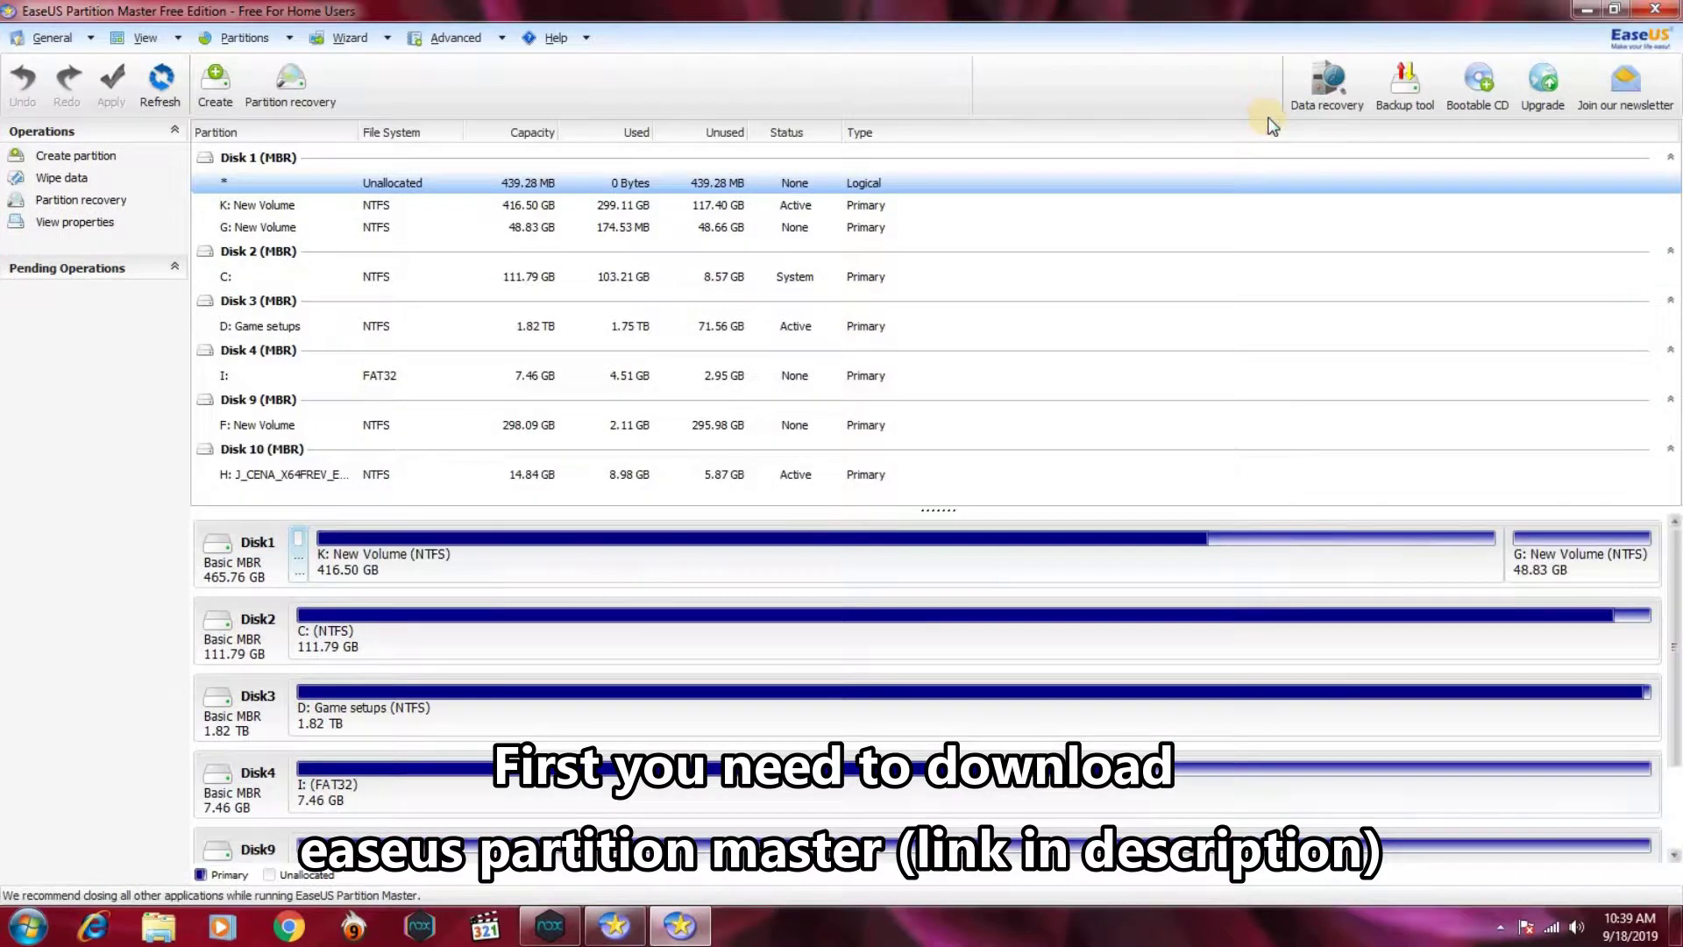
scroll(712, 556, down, 3)
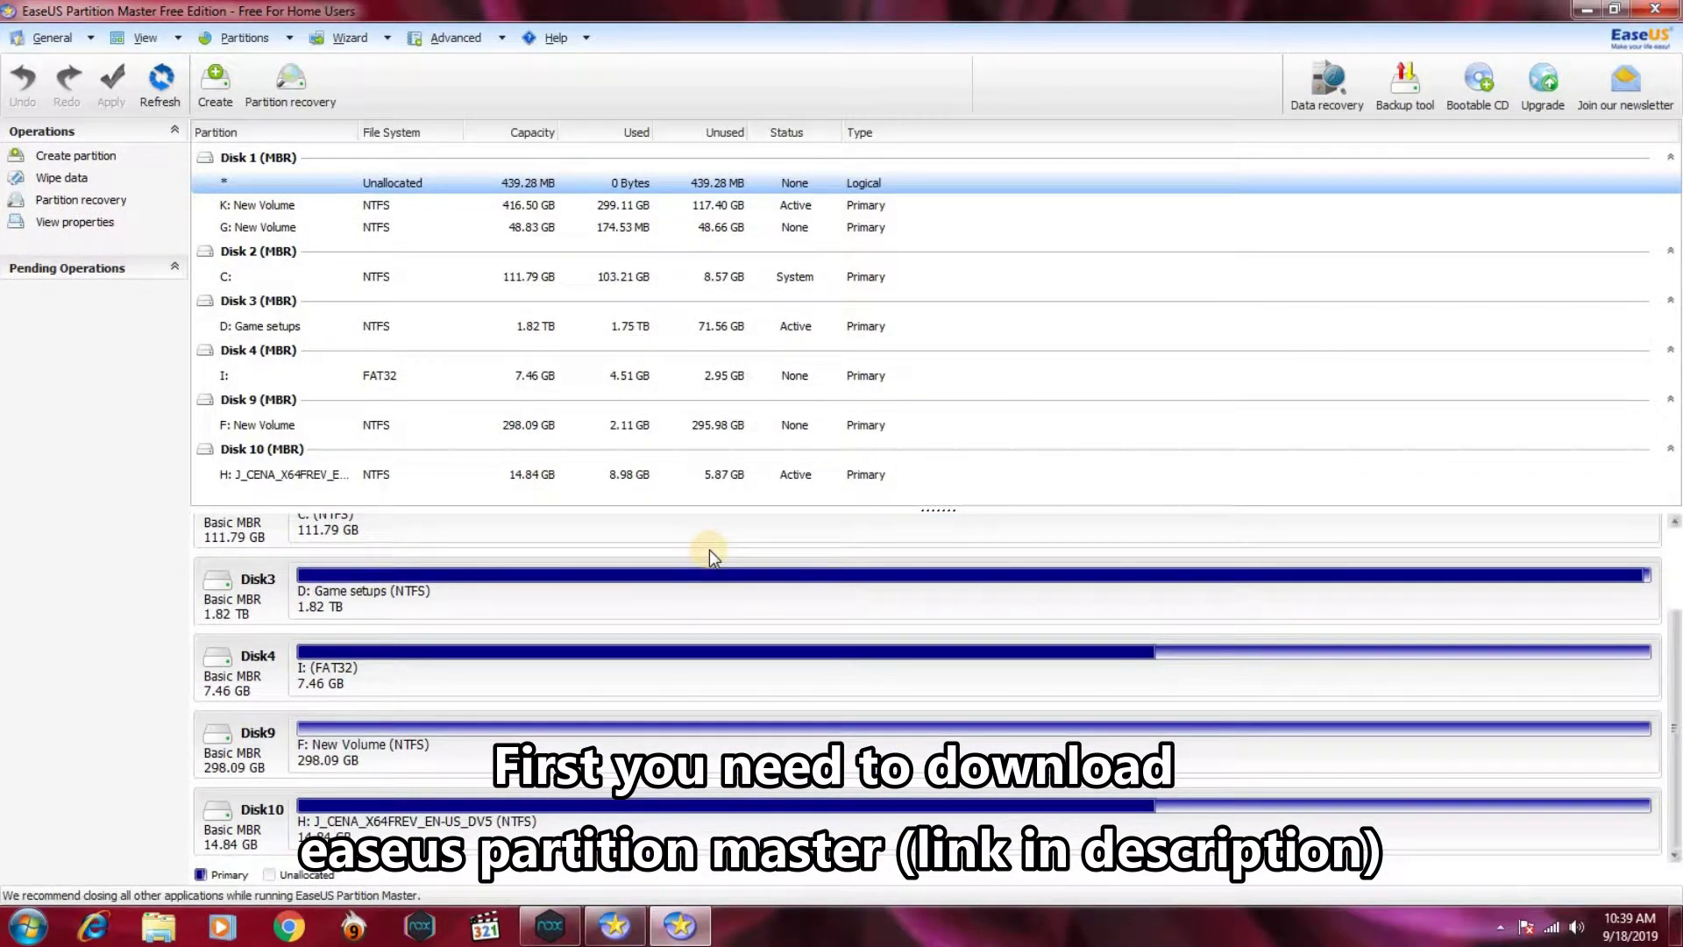
click(769, 744)
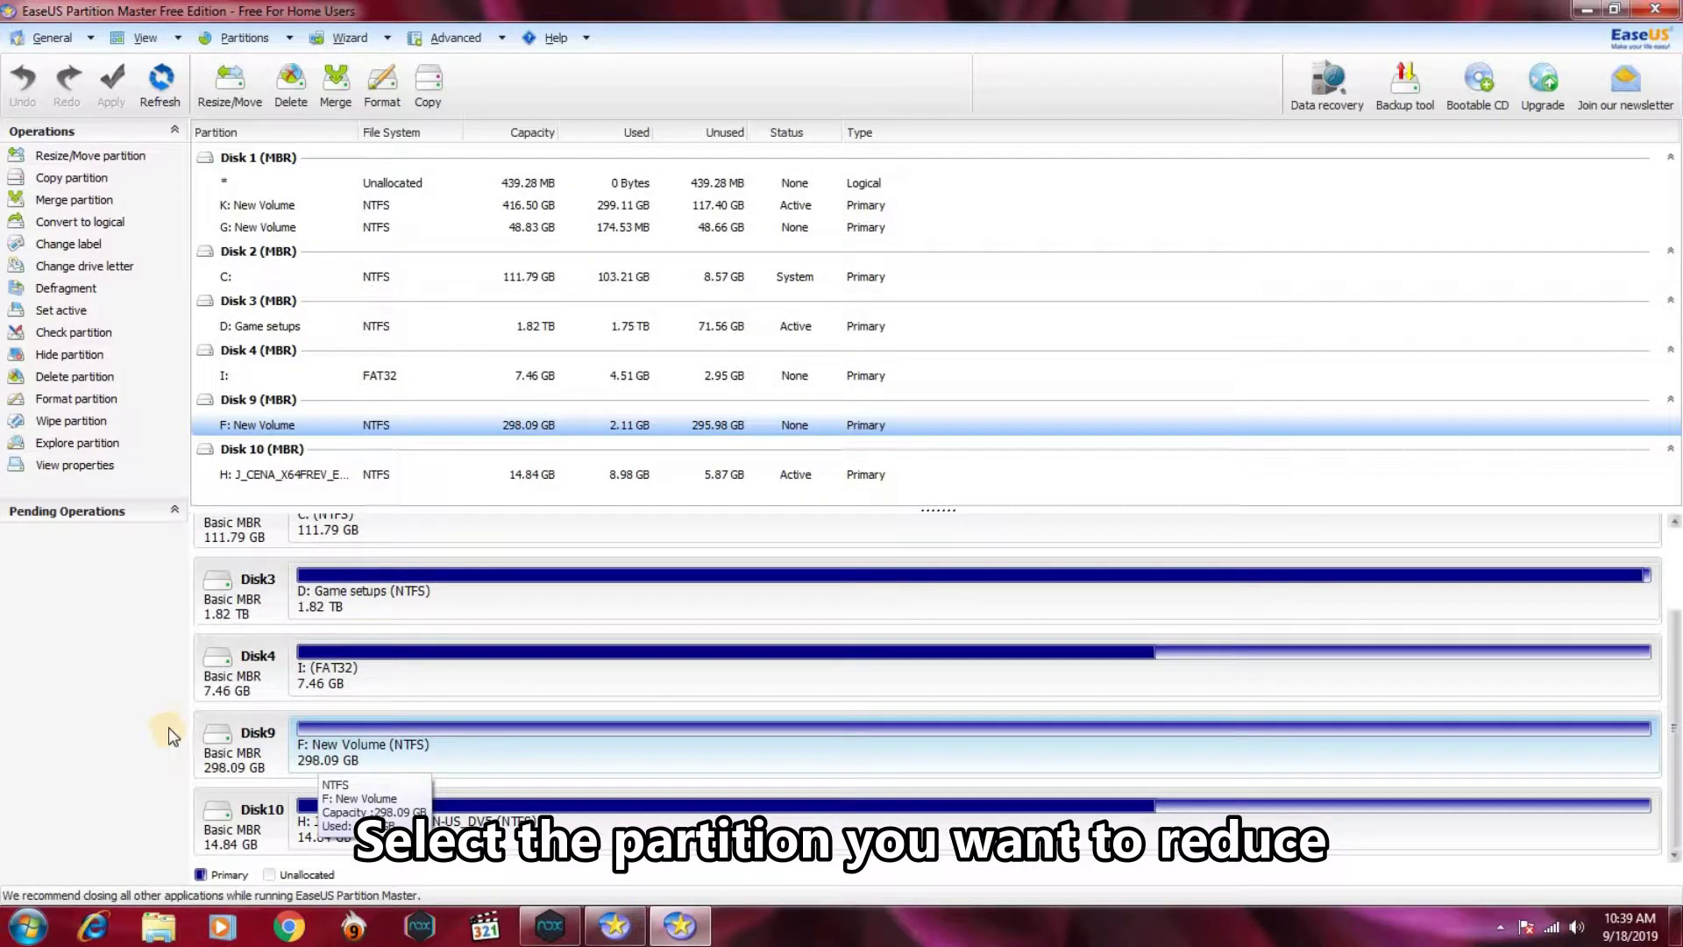
Step: Recheck New Volume (F:) in the Computer window, then close it
key(super)
click(424, 657)
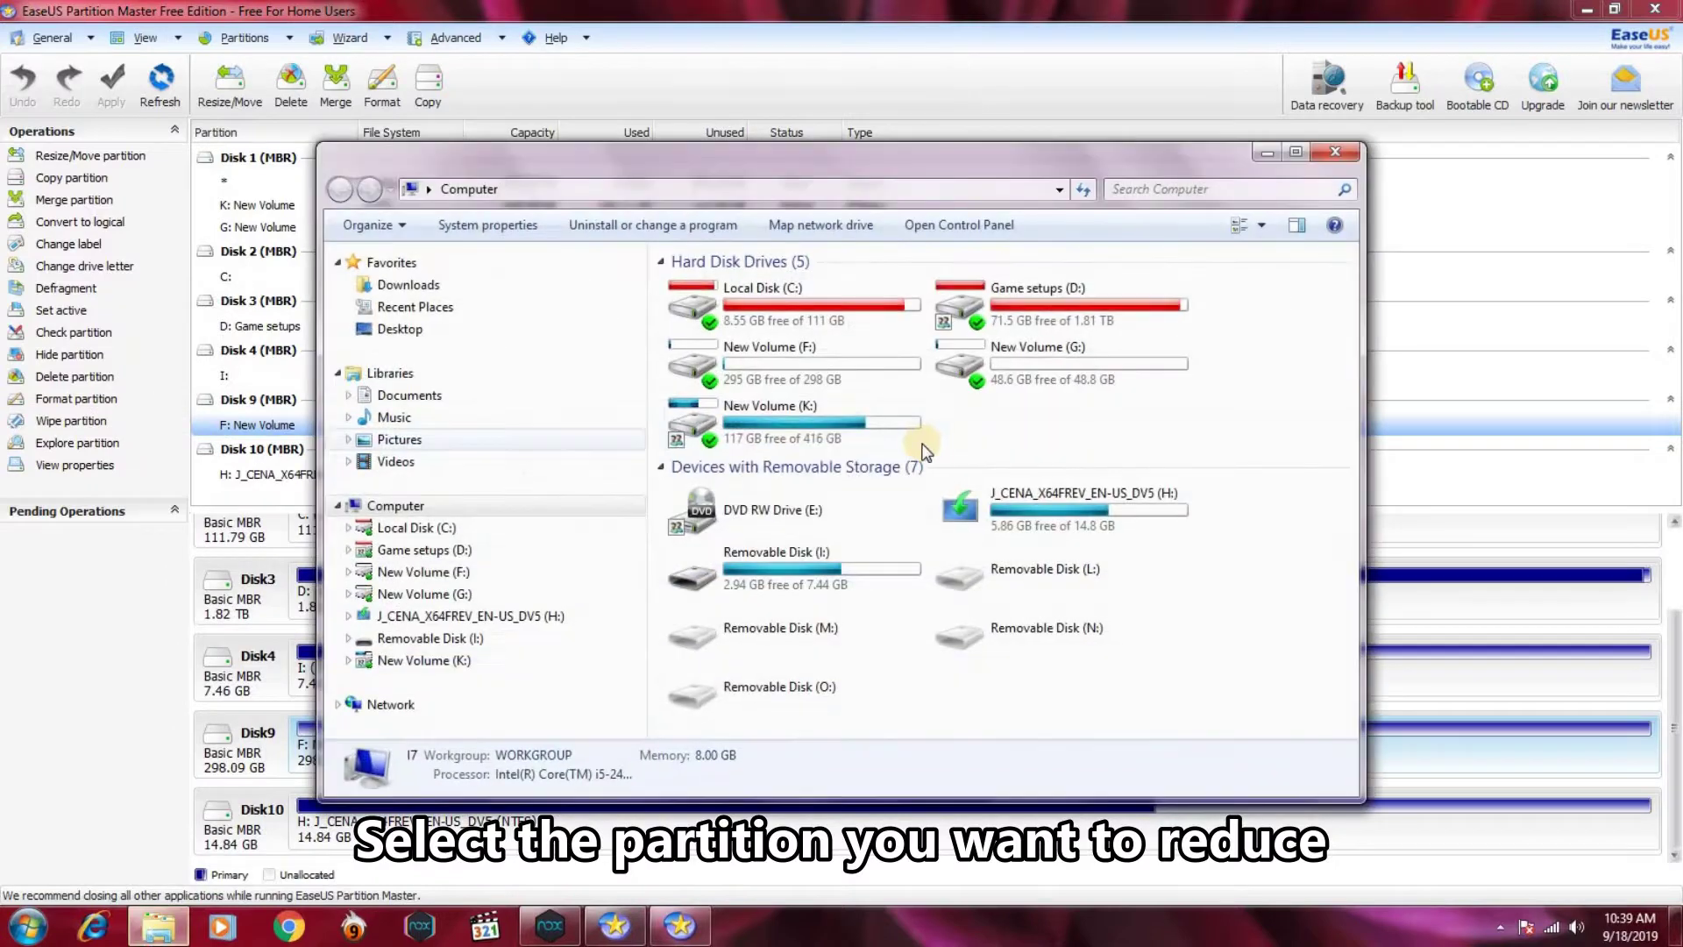
click(807, 379)
click(1334, 152)
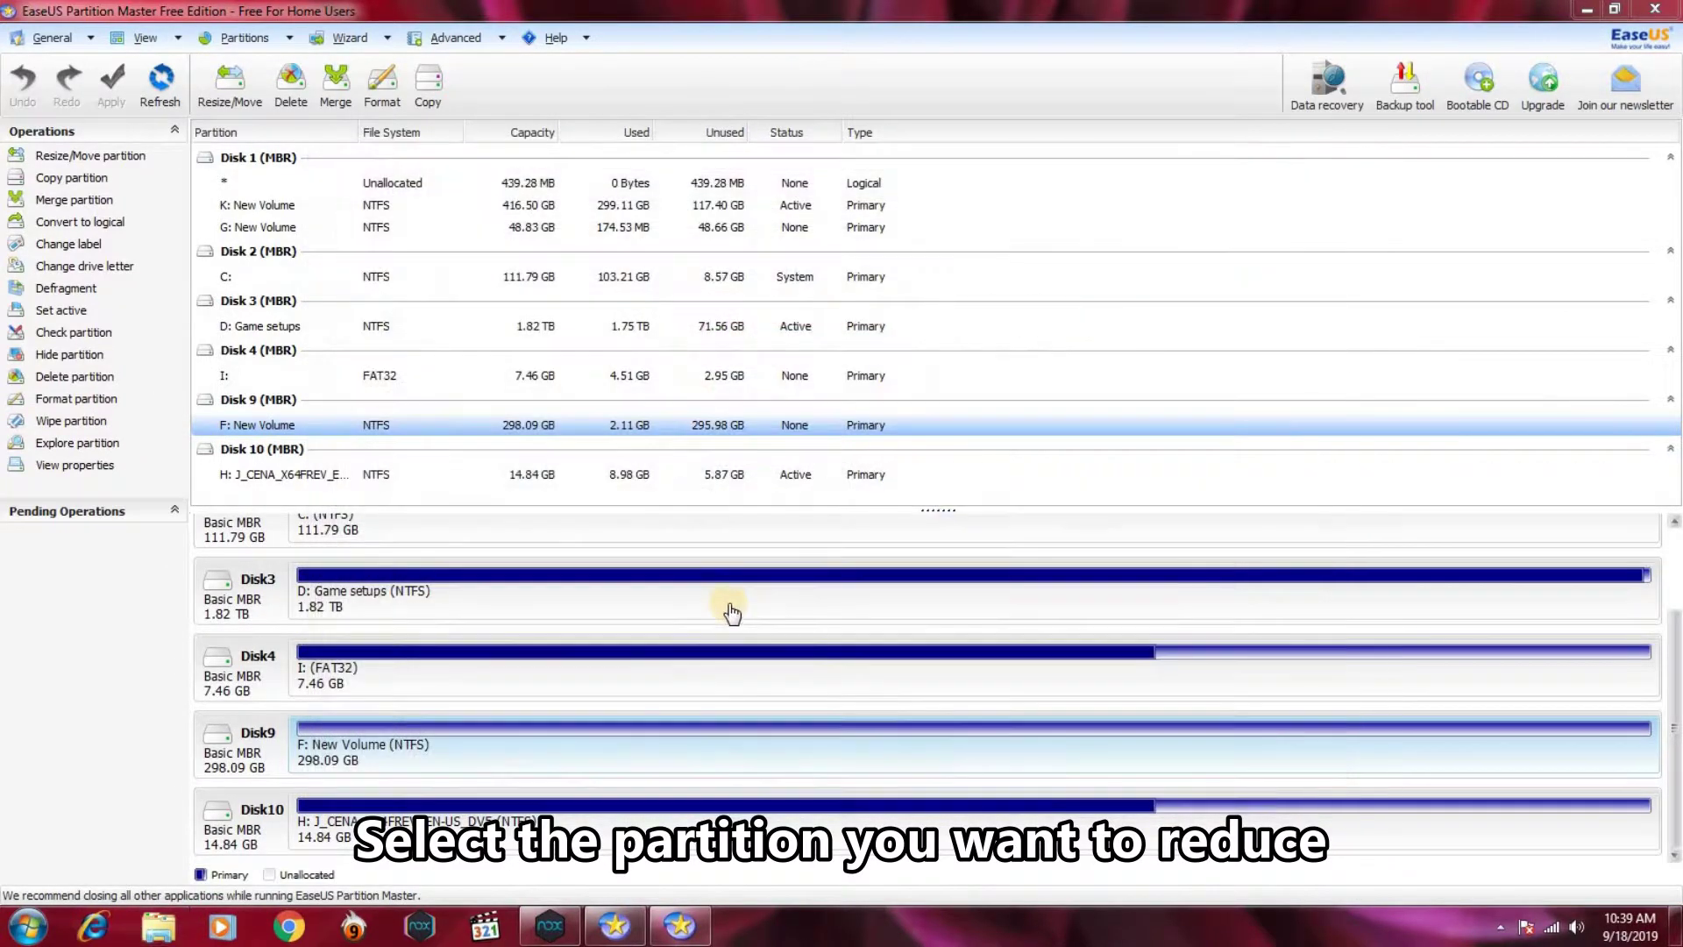
Step: Resize F: down to 200.07 GB, leaving 98.02 GB unallocated after it
right_click(870, 756)
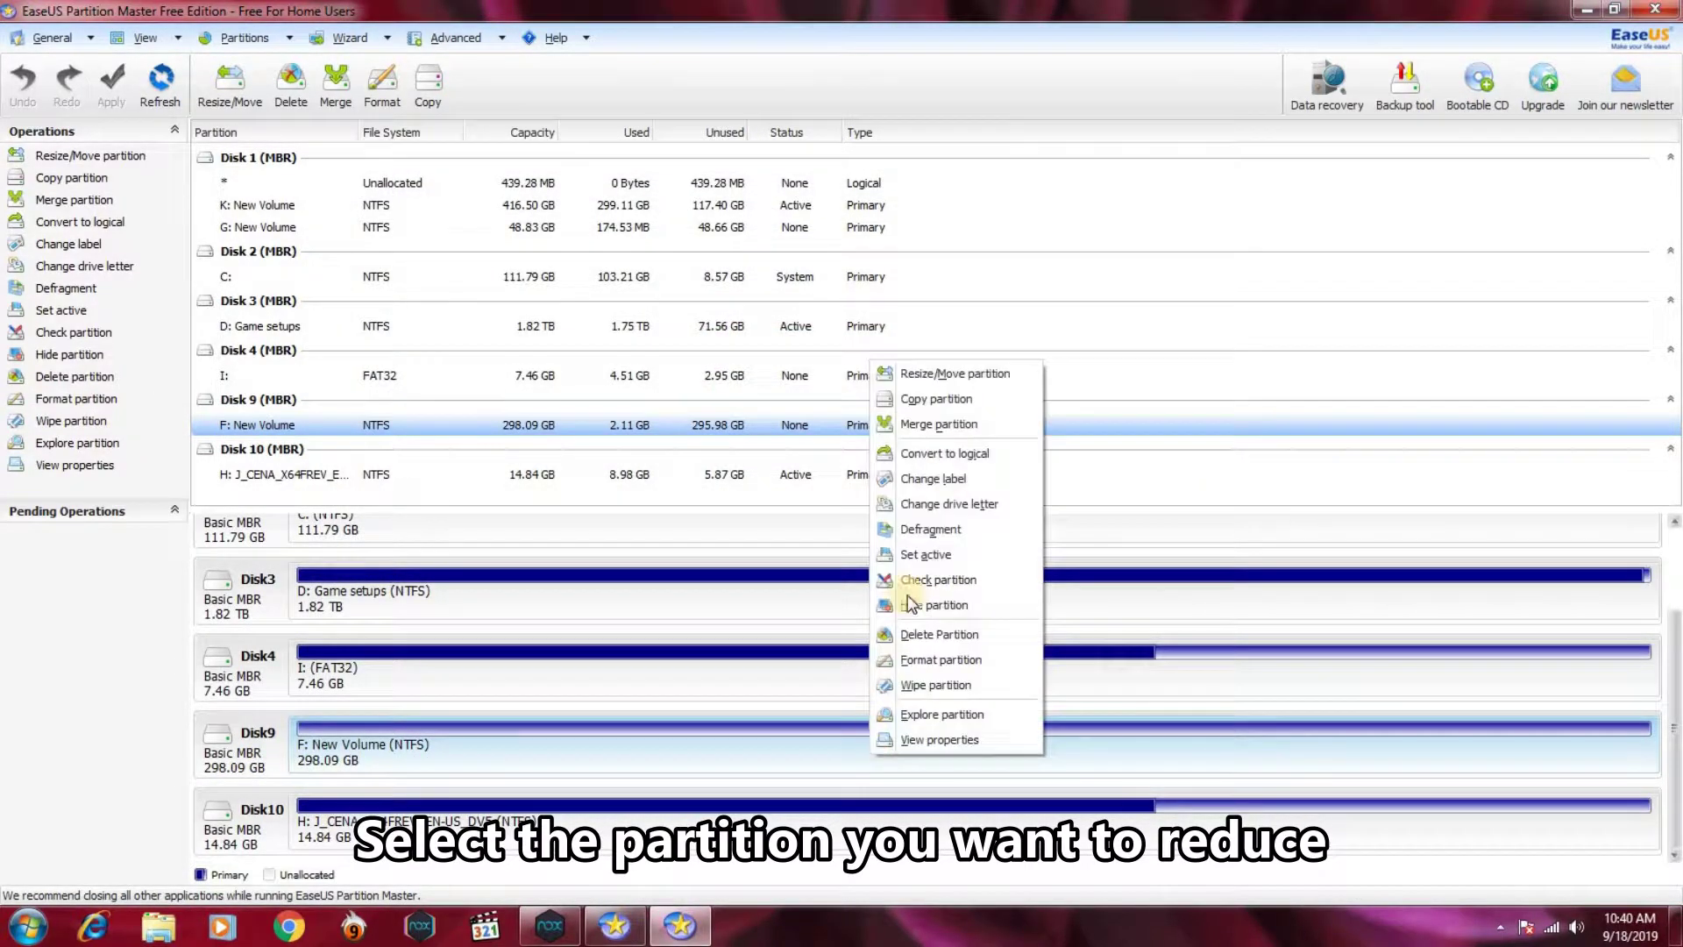
click(934, 377)
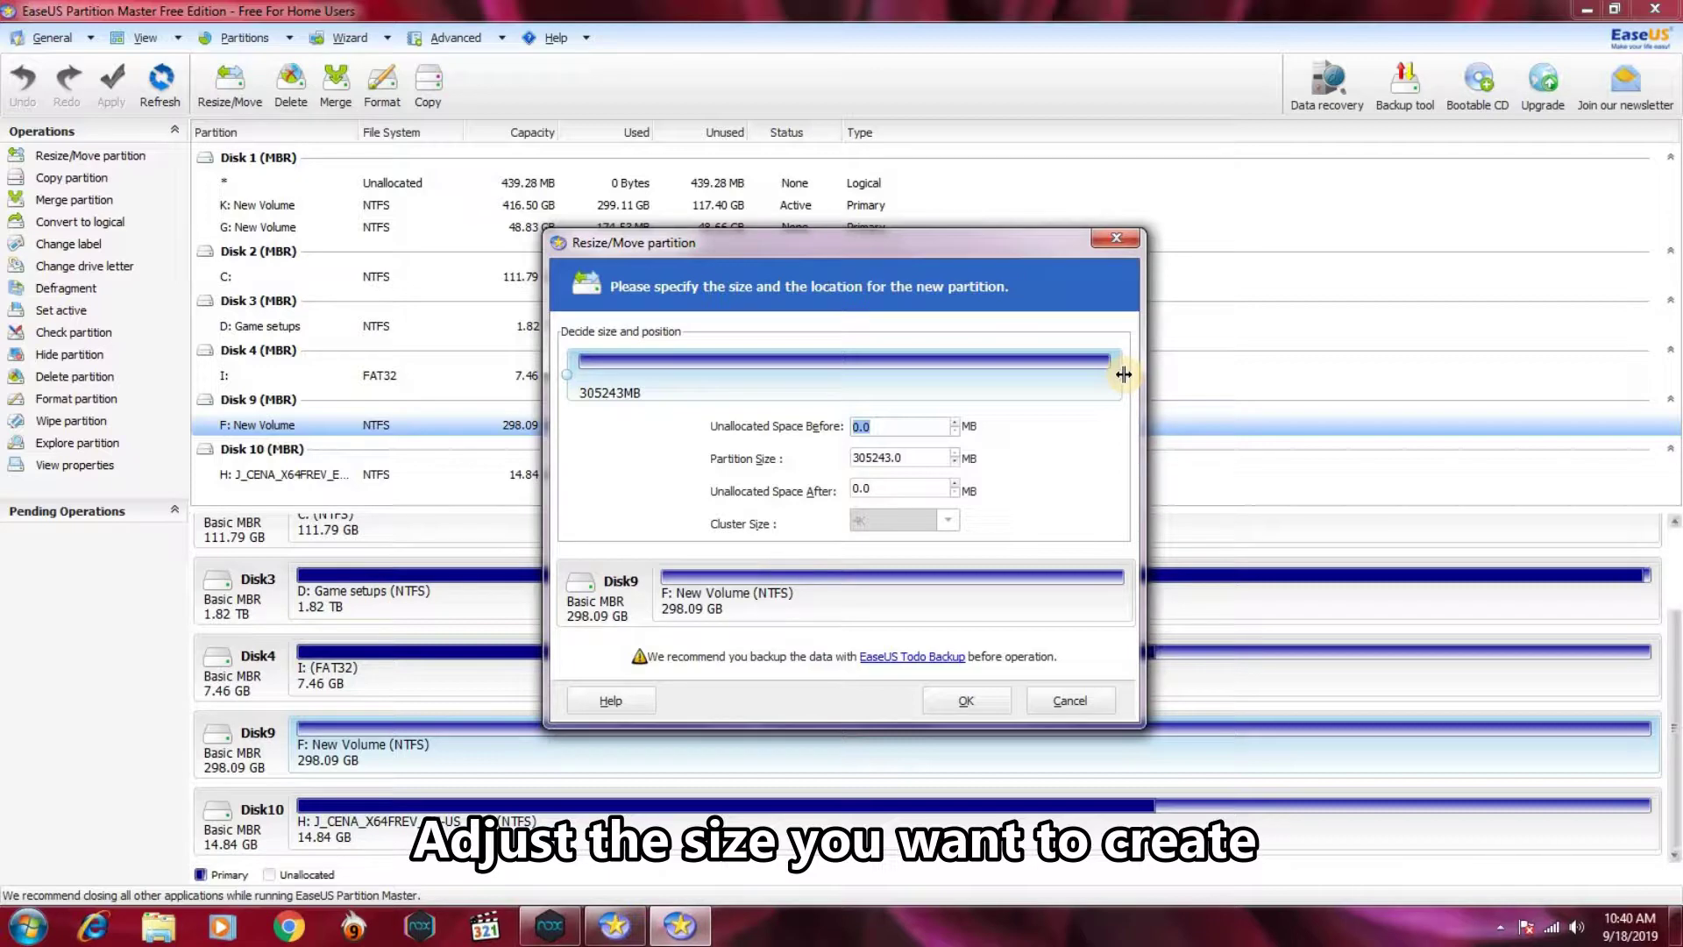
drag(1122, 375, 968, 392)
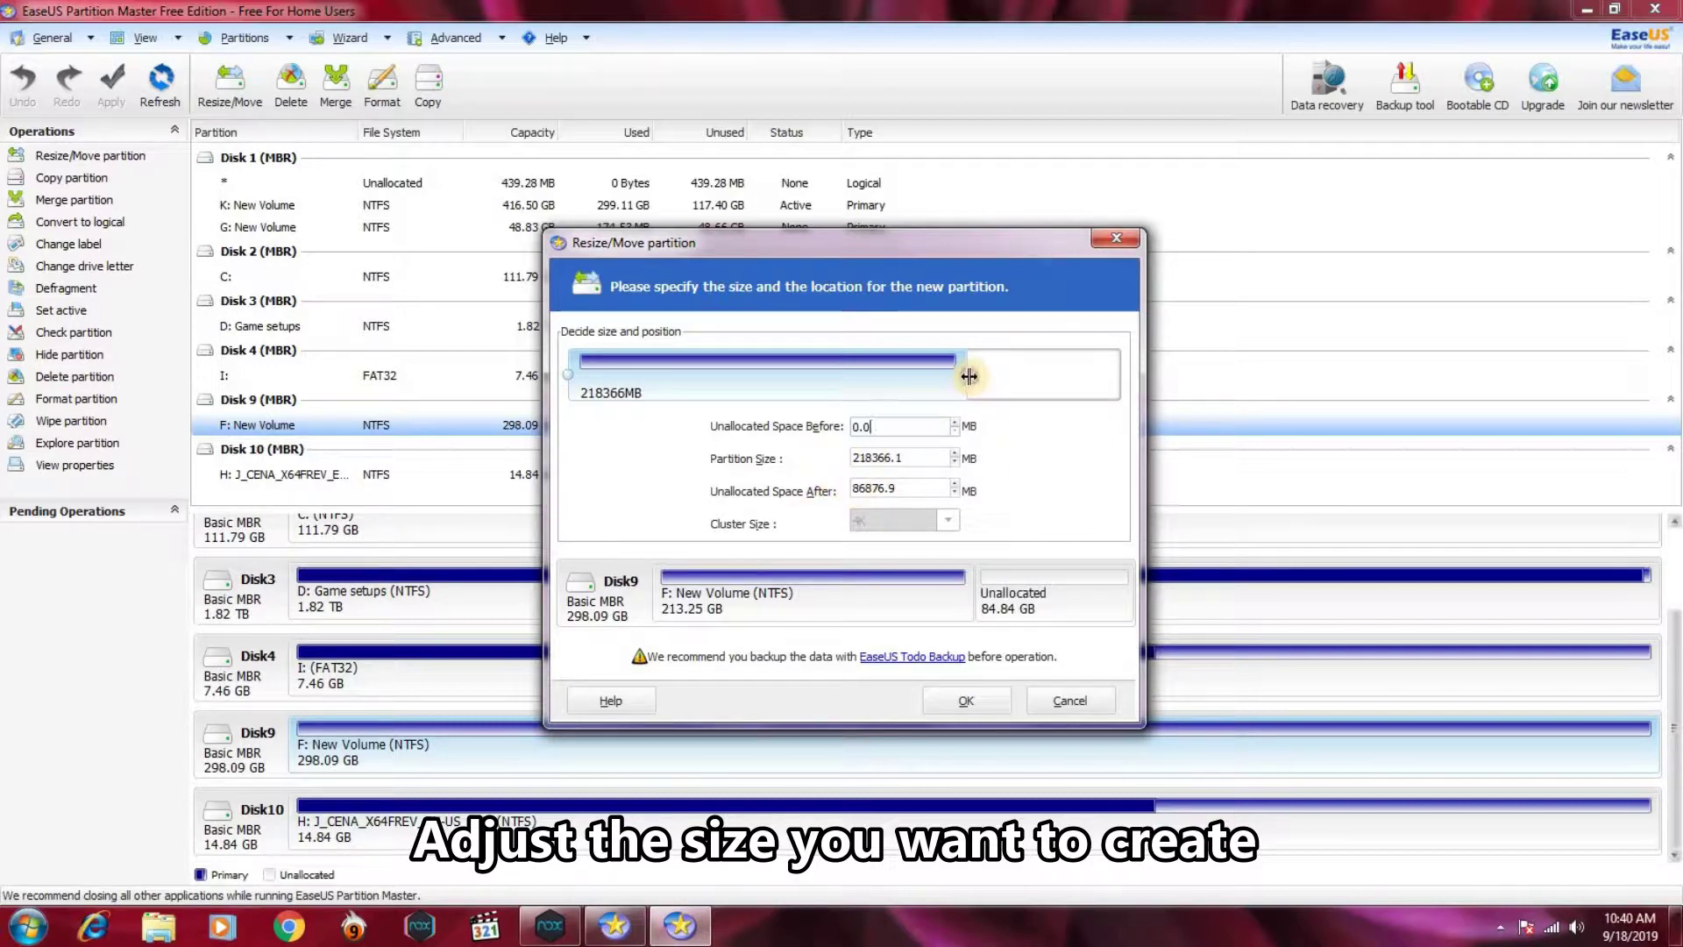
drag(969, 376, 950, 380)
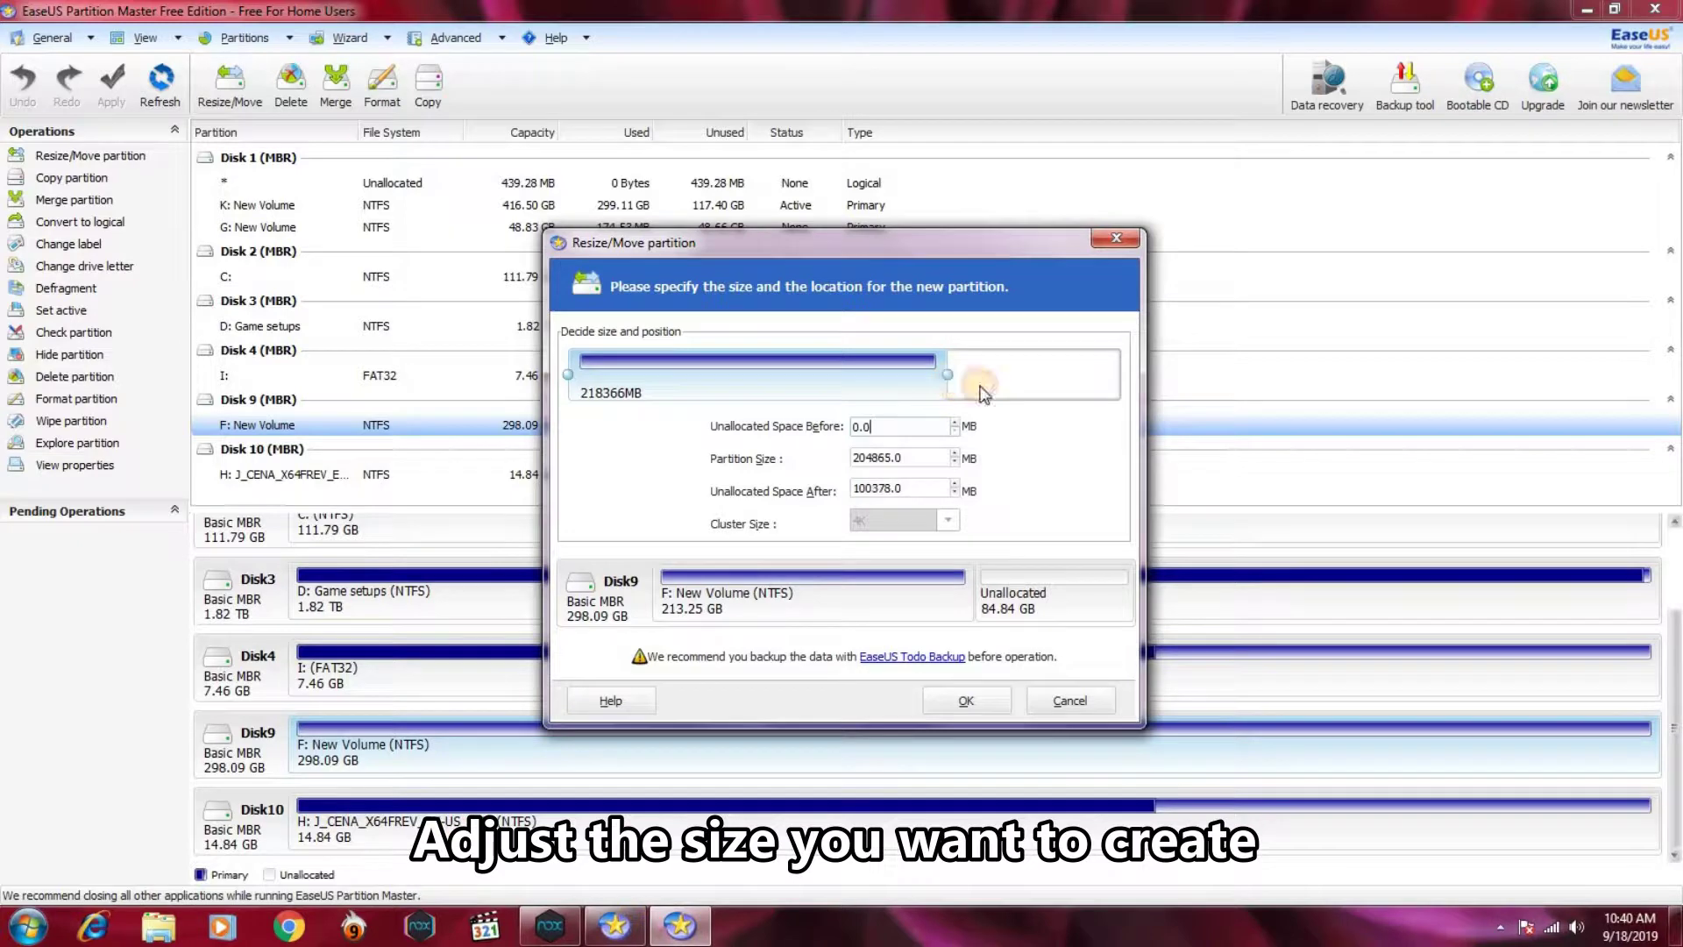
click(965, 701)
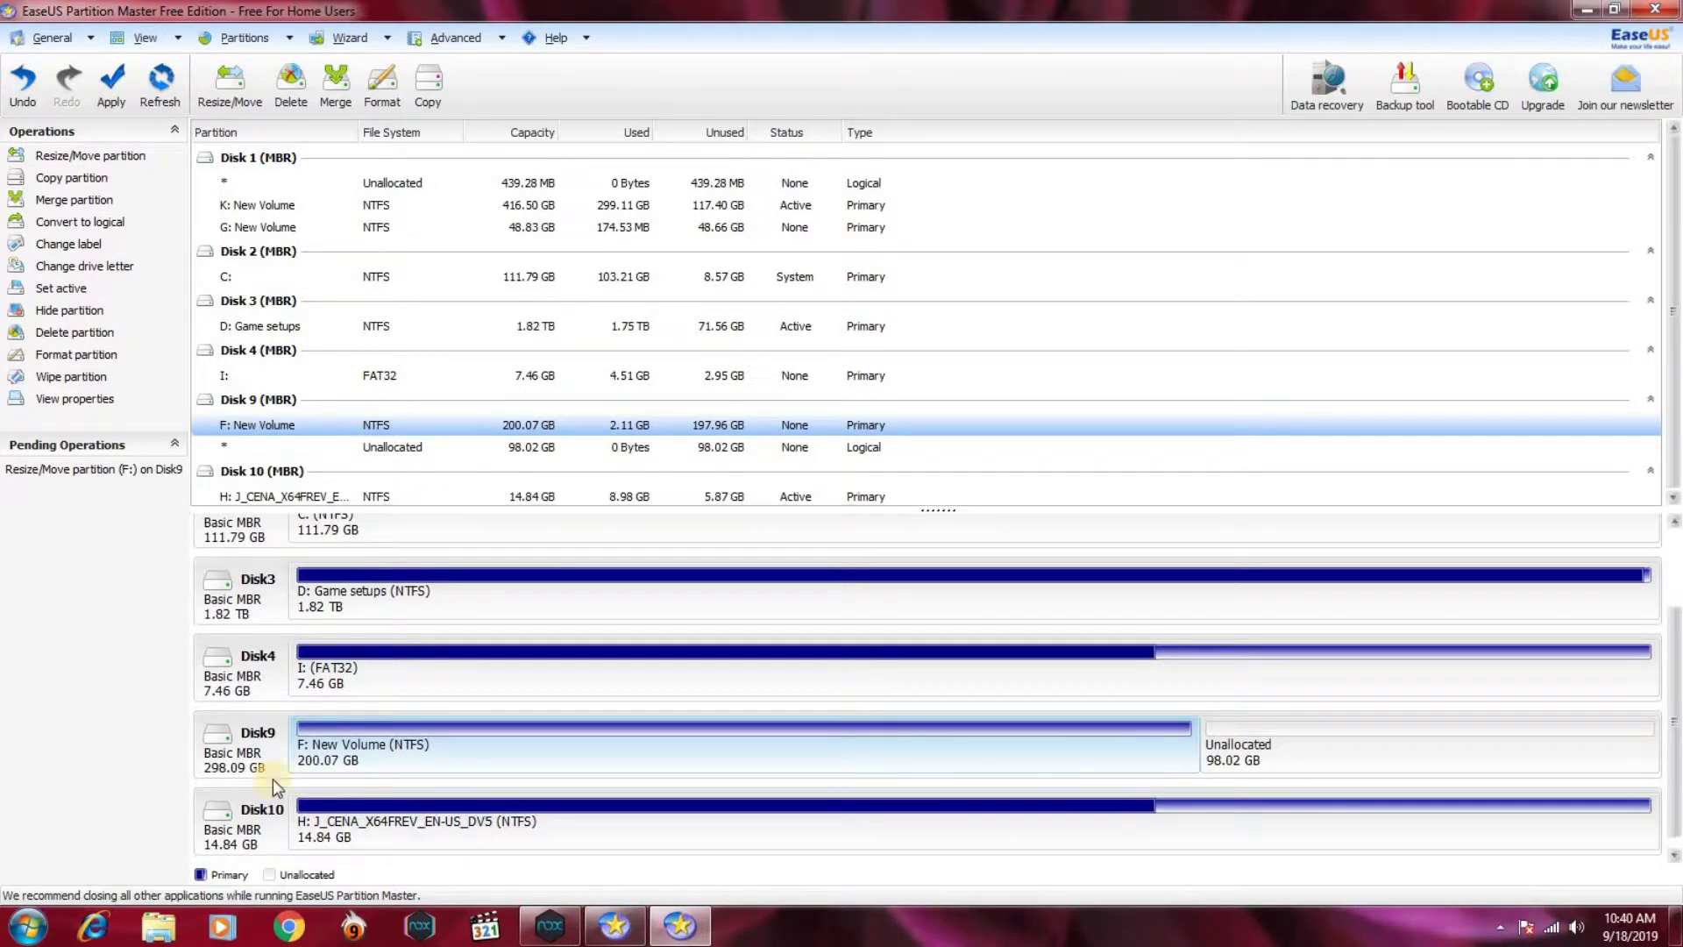
Step: Start a new partition in Disk9's 98.02 GB unallocated space
click(1487, 752)
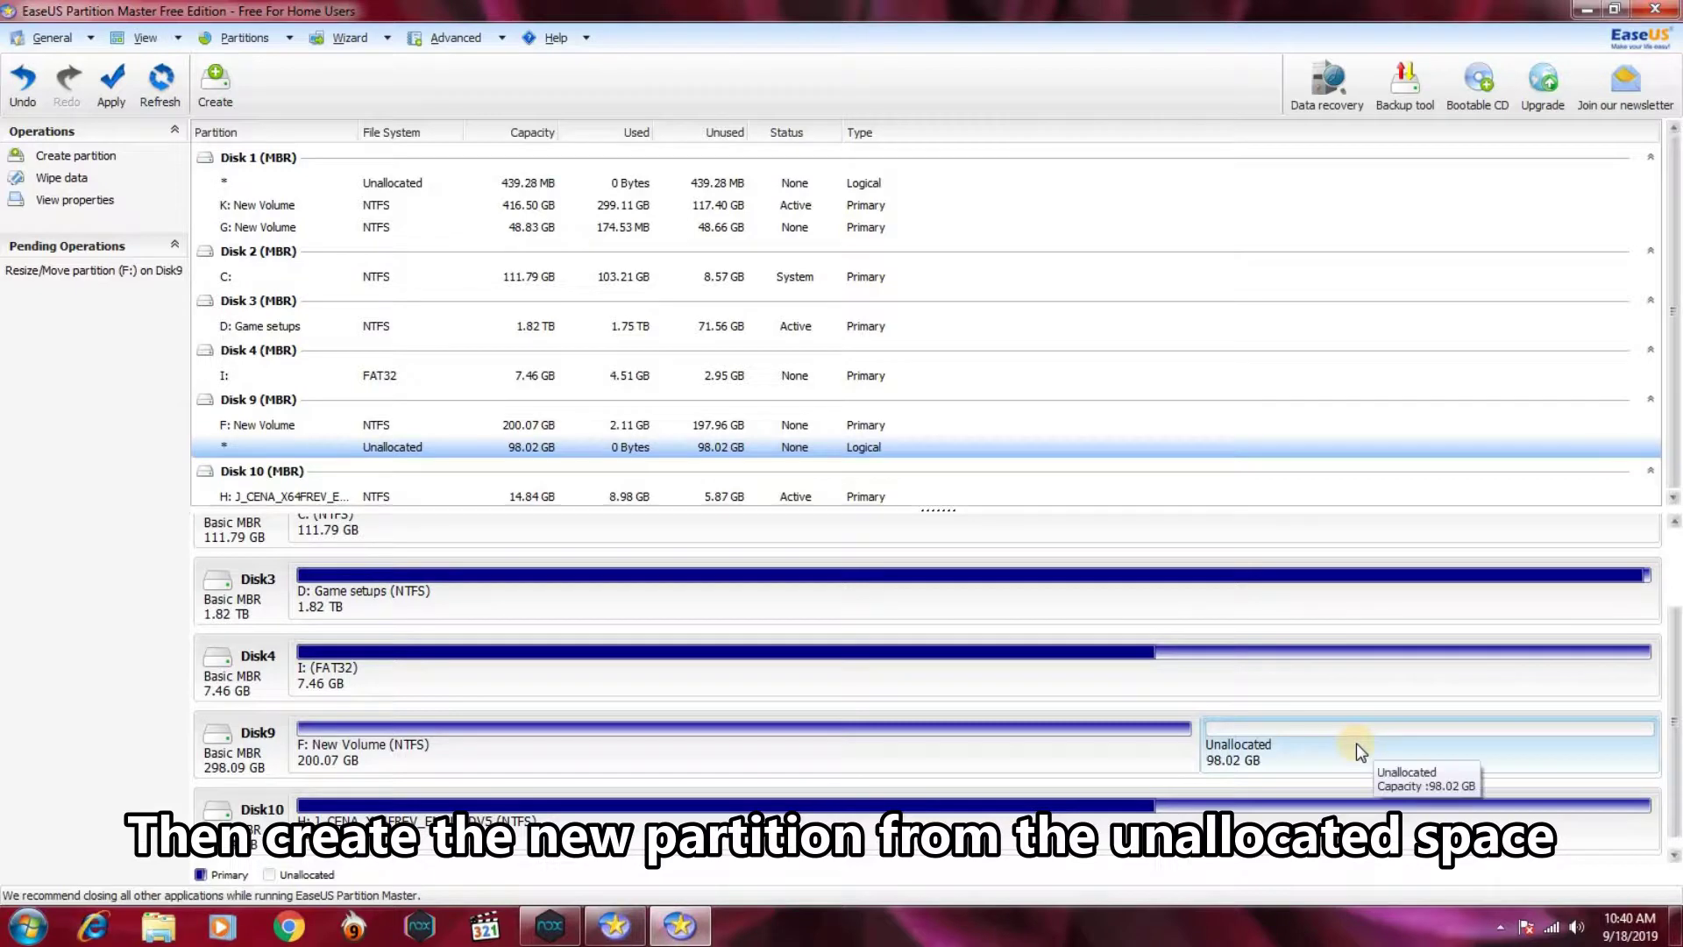
right_click(1266, 748)
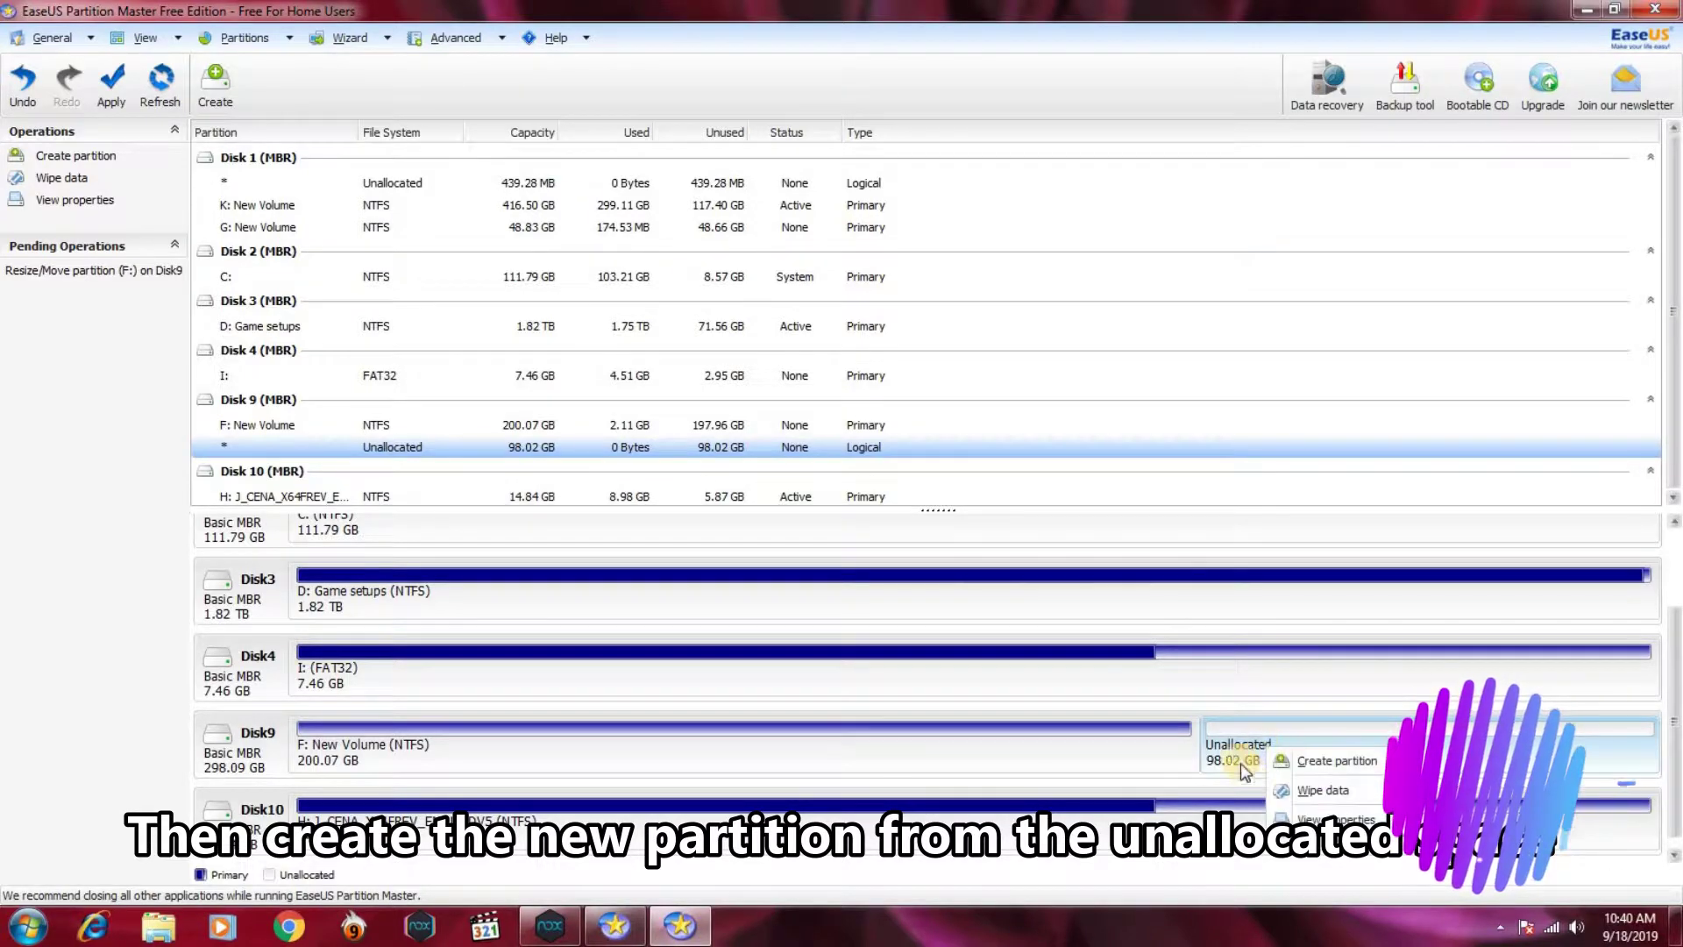
click(1334, 760)
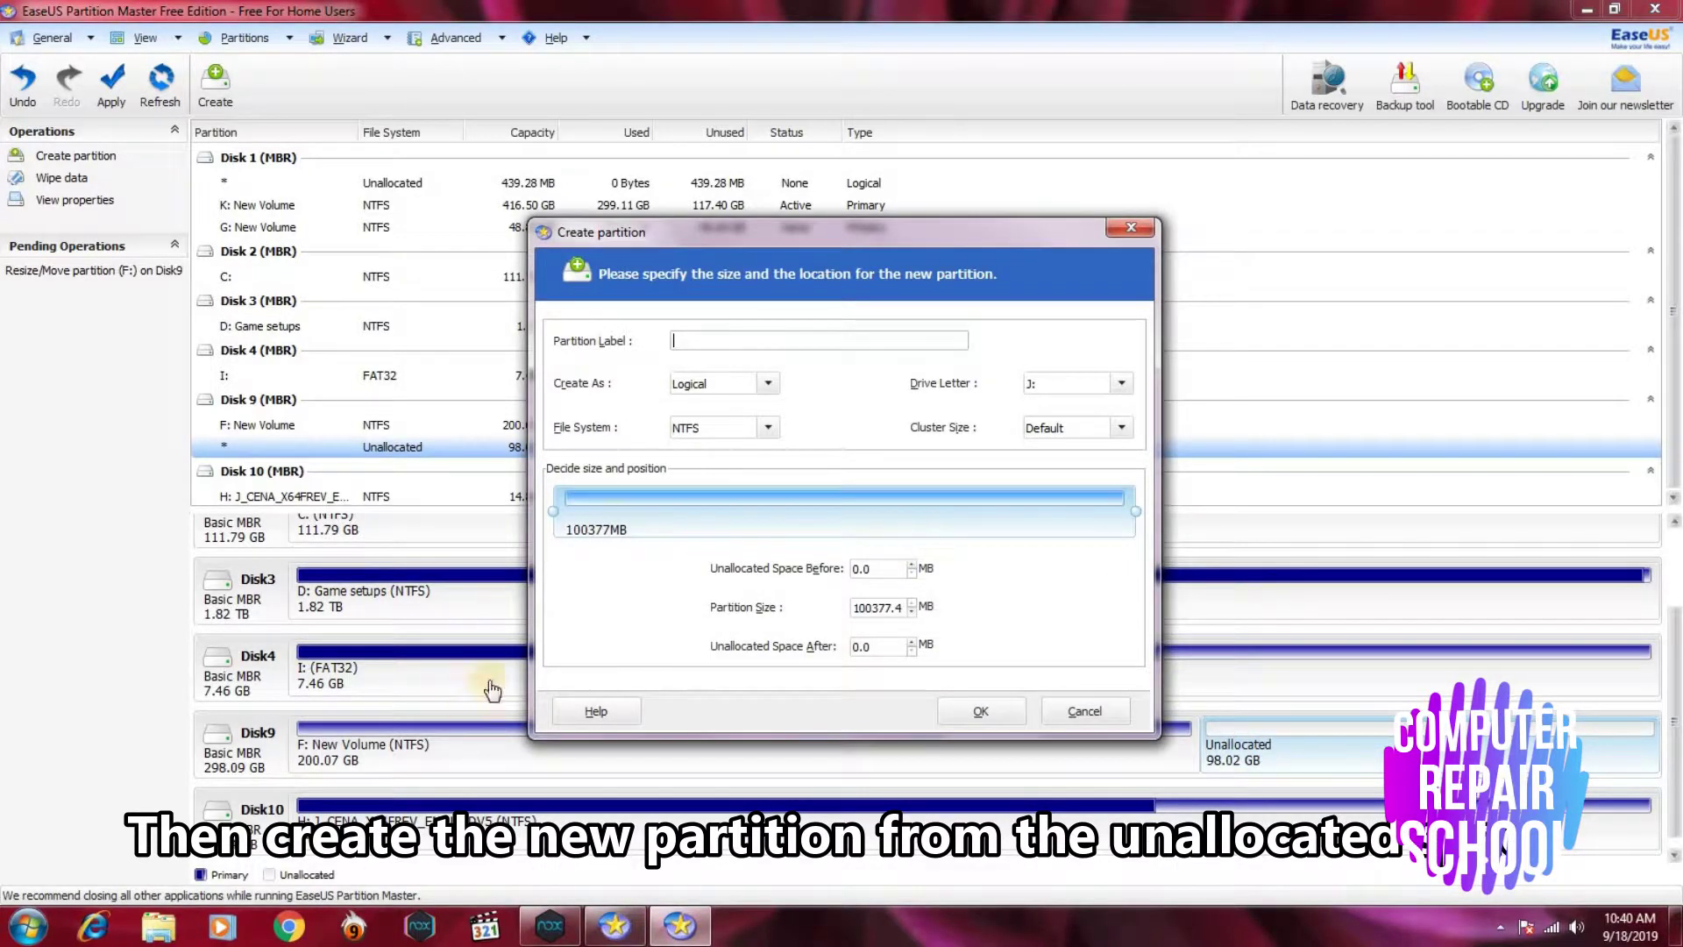
Step: Label the logical NTFS partition 100gb, keep drive letter J:, and confirm
click(719, 340)
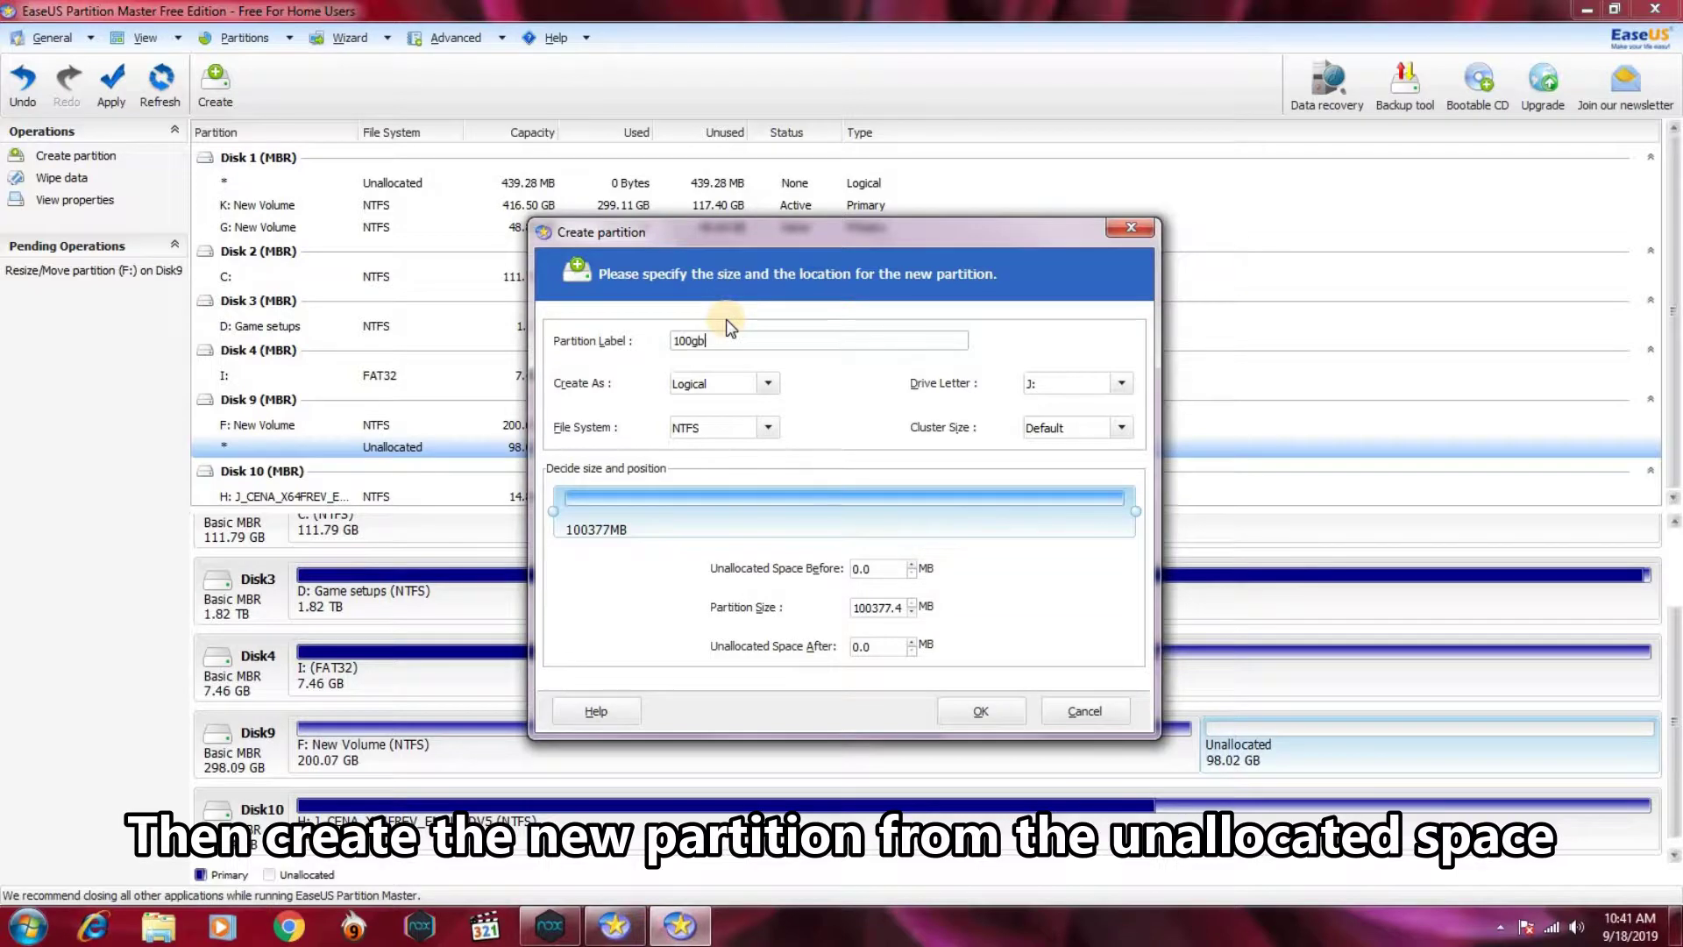
click(1121, 383)
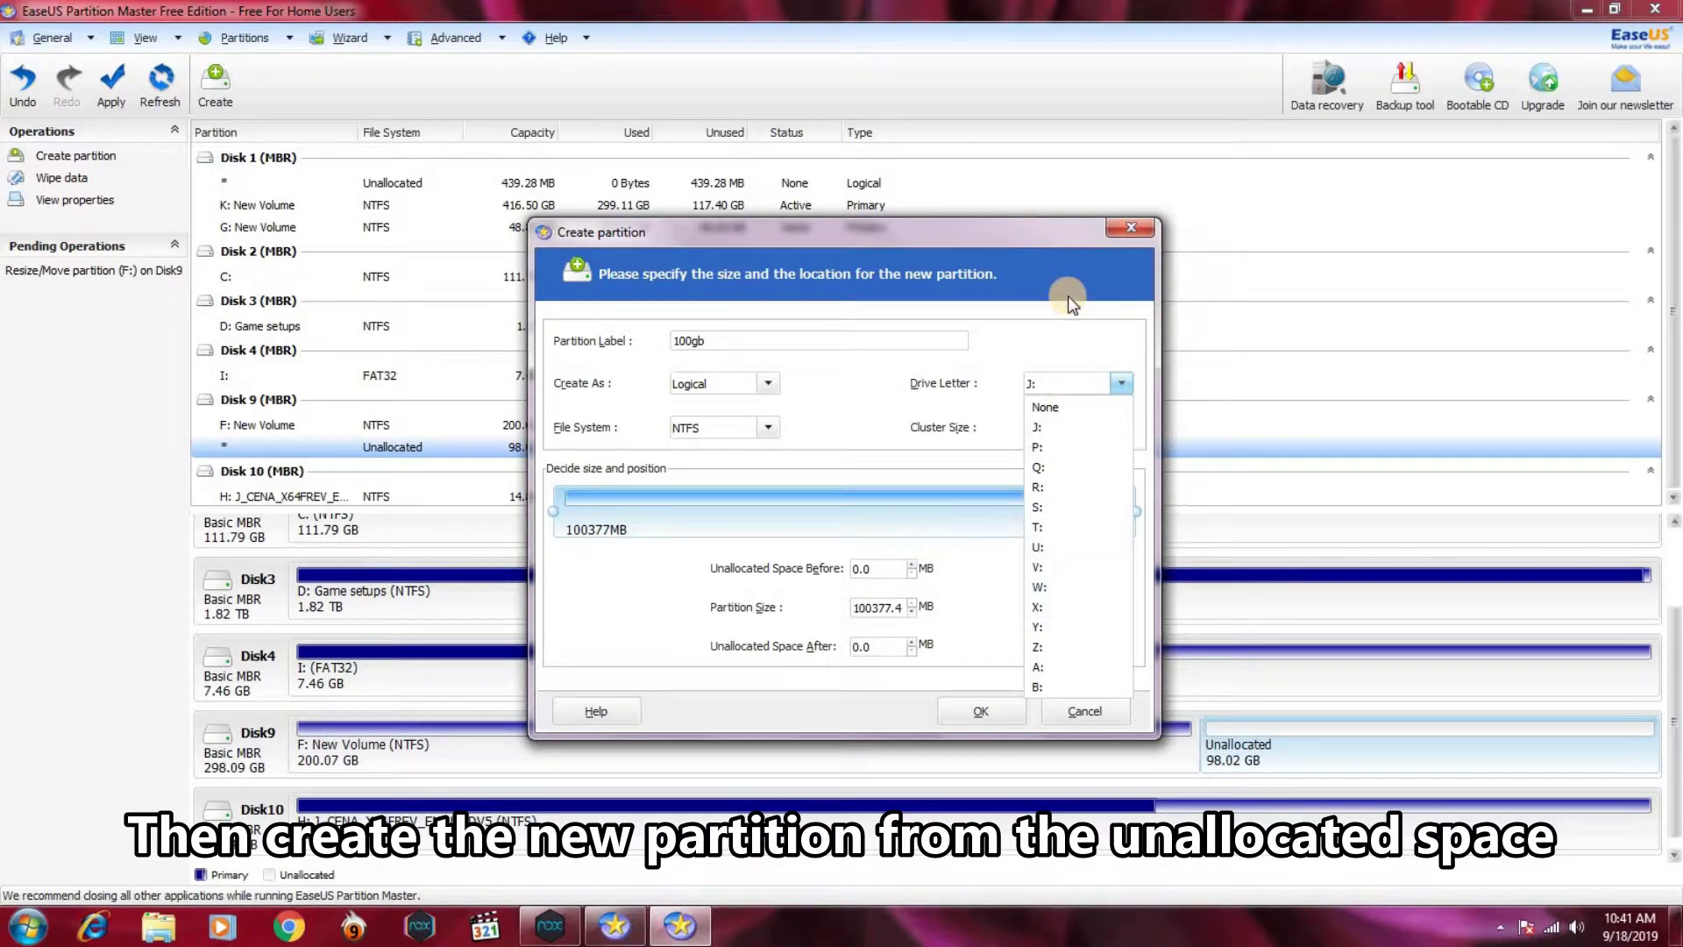
click(1067, 381)
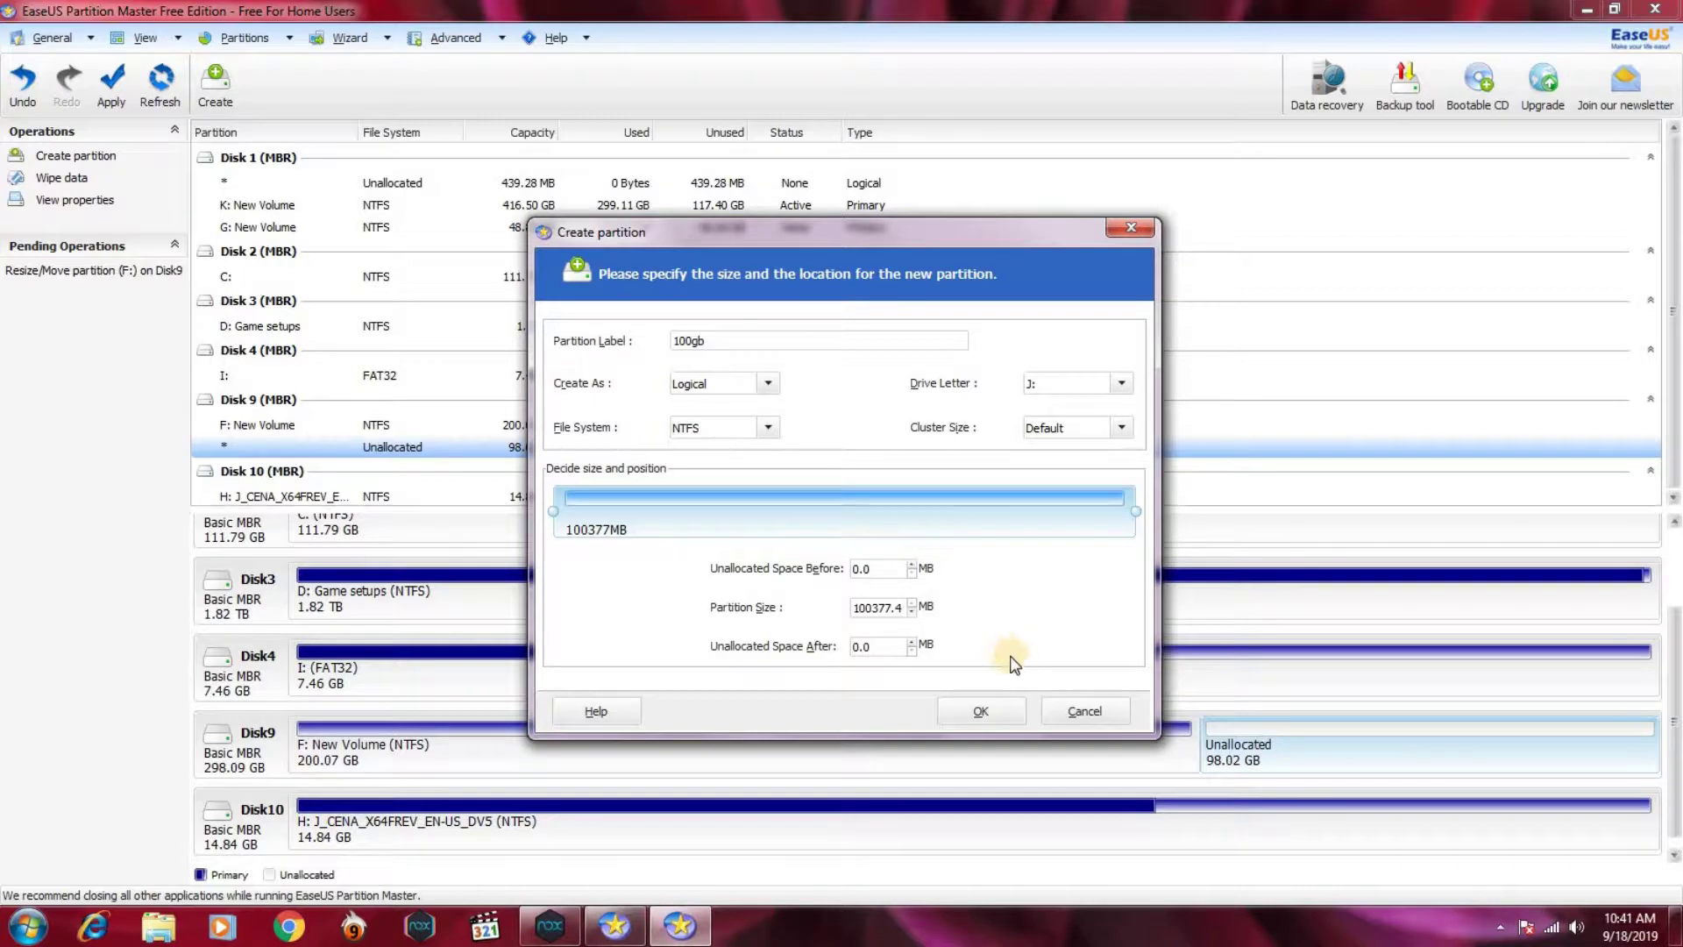
click(983, 712)
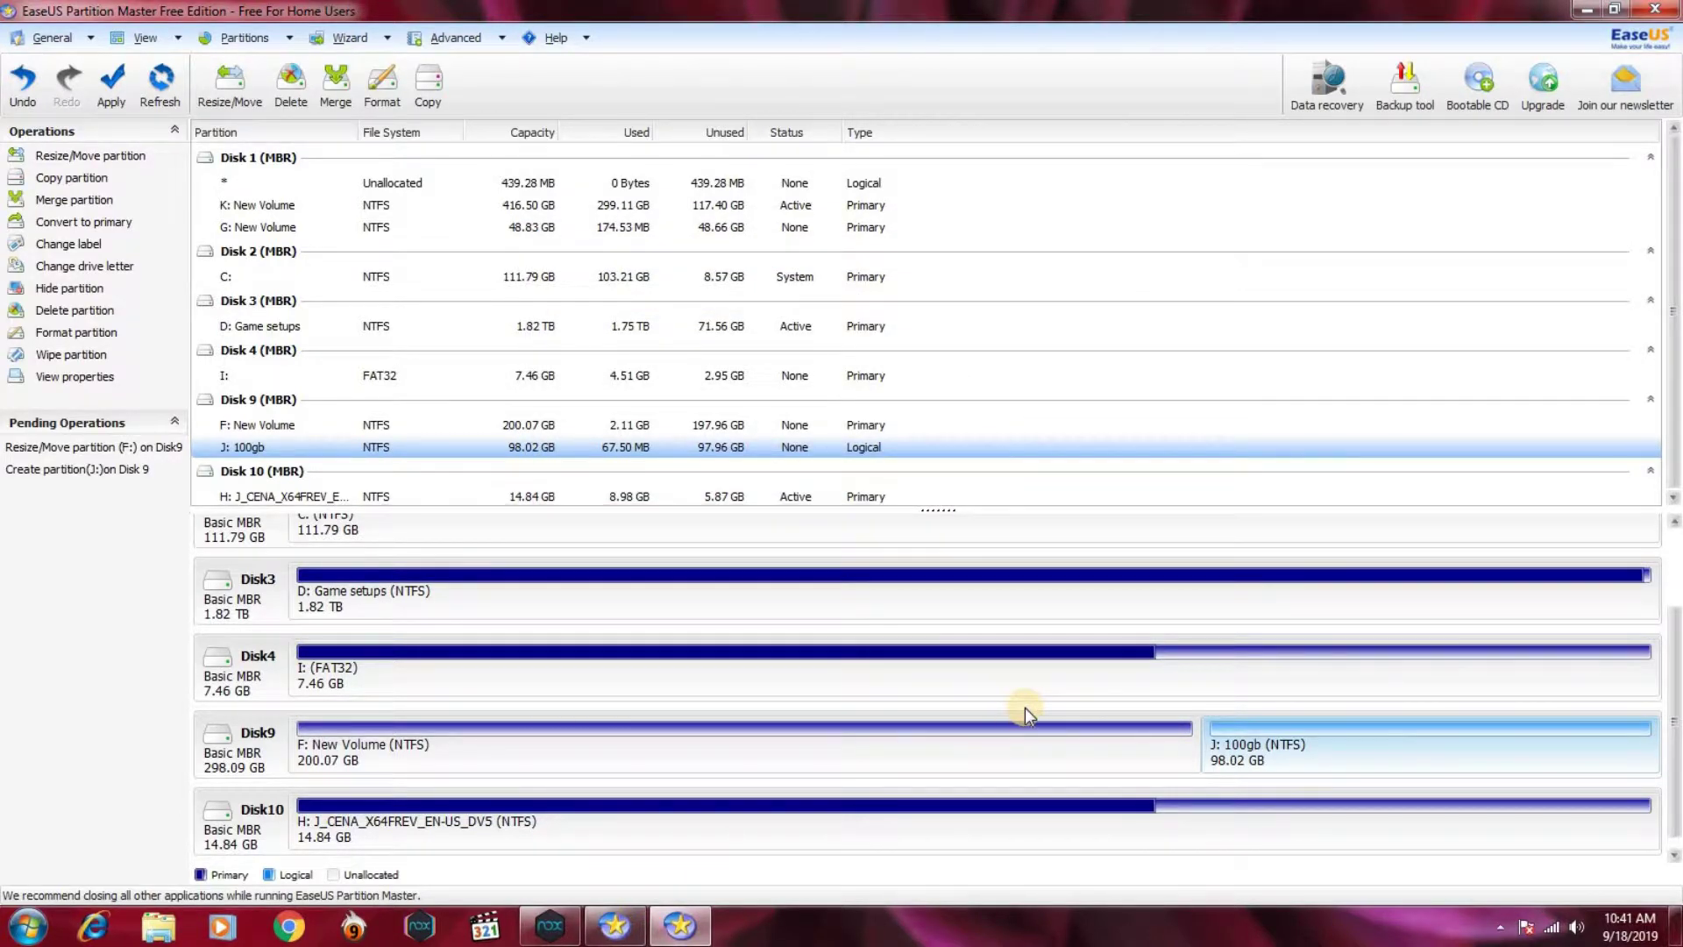
Step: Review the resized F: and new J: partitions, and check F: in the Computer window
click(1014, 751)
click(1244, 754)
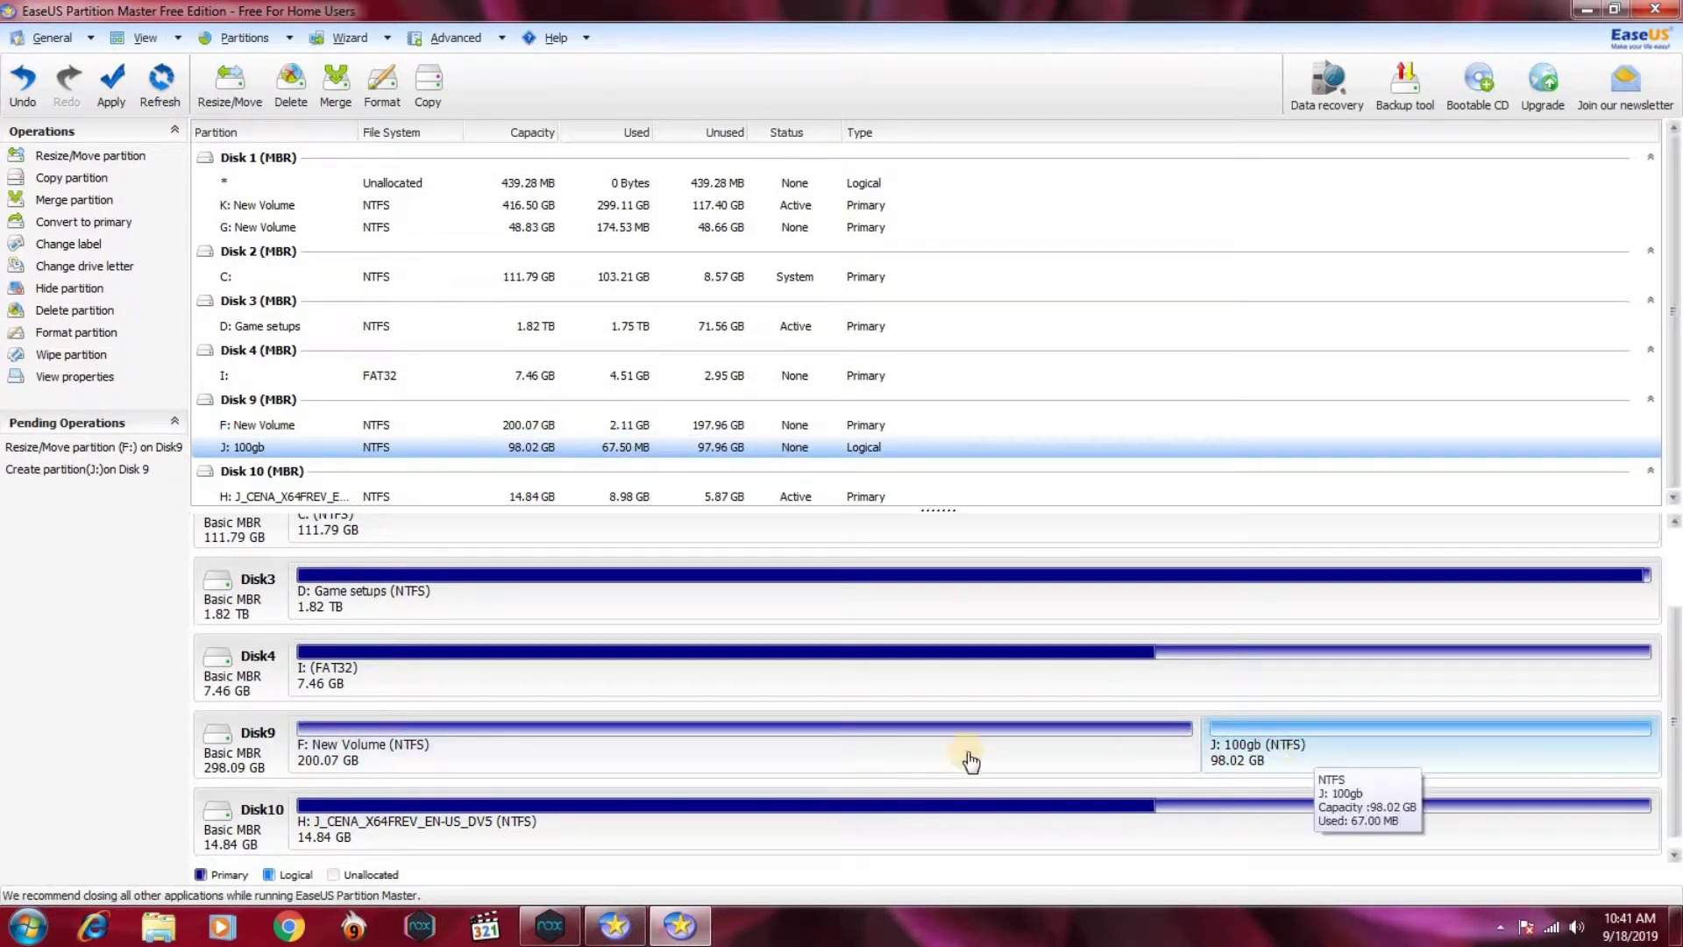
click(26, 926)
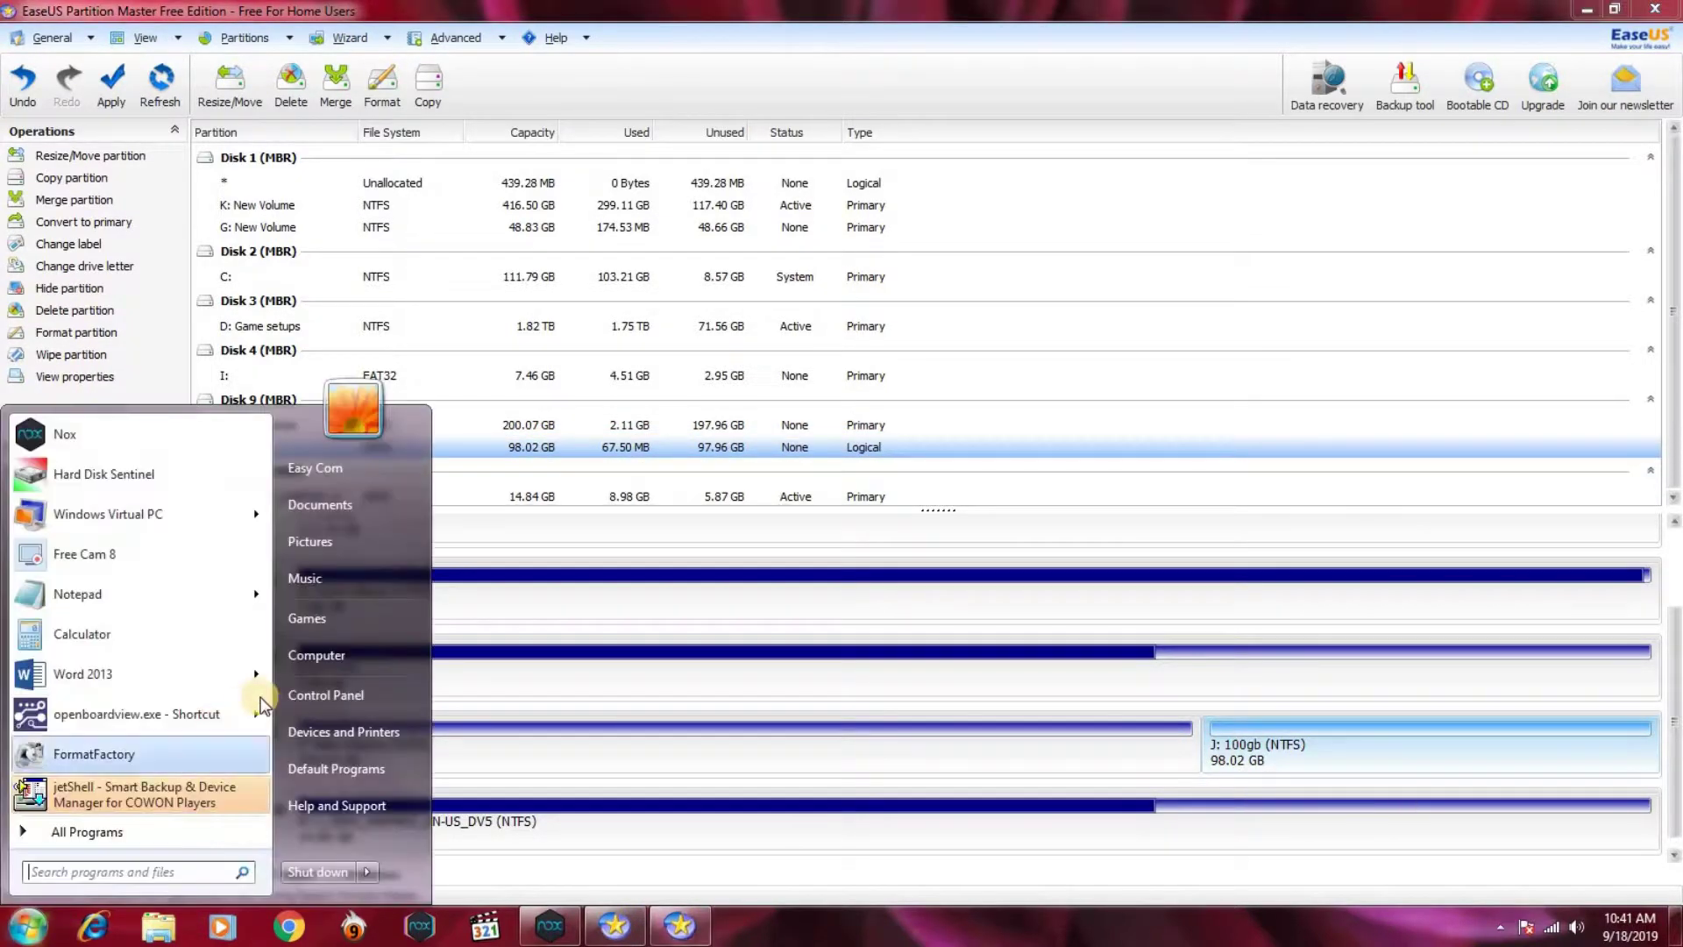
click(317, 655)
click(762, 363)
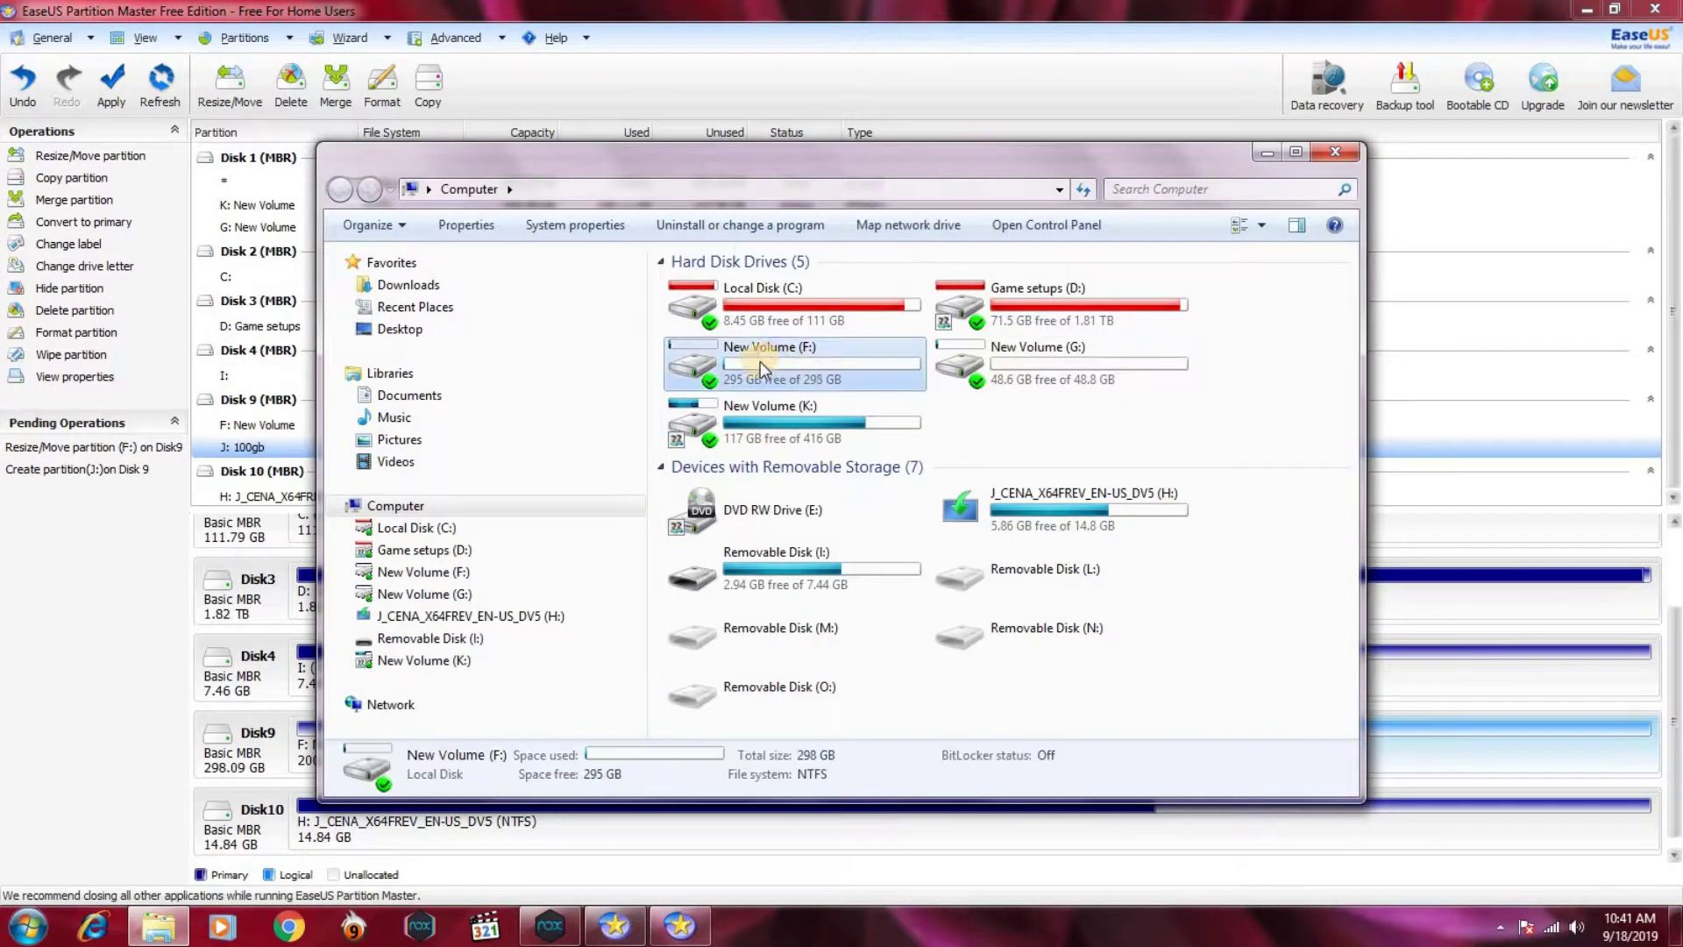
click(1335, 152)
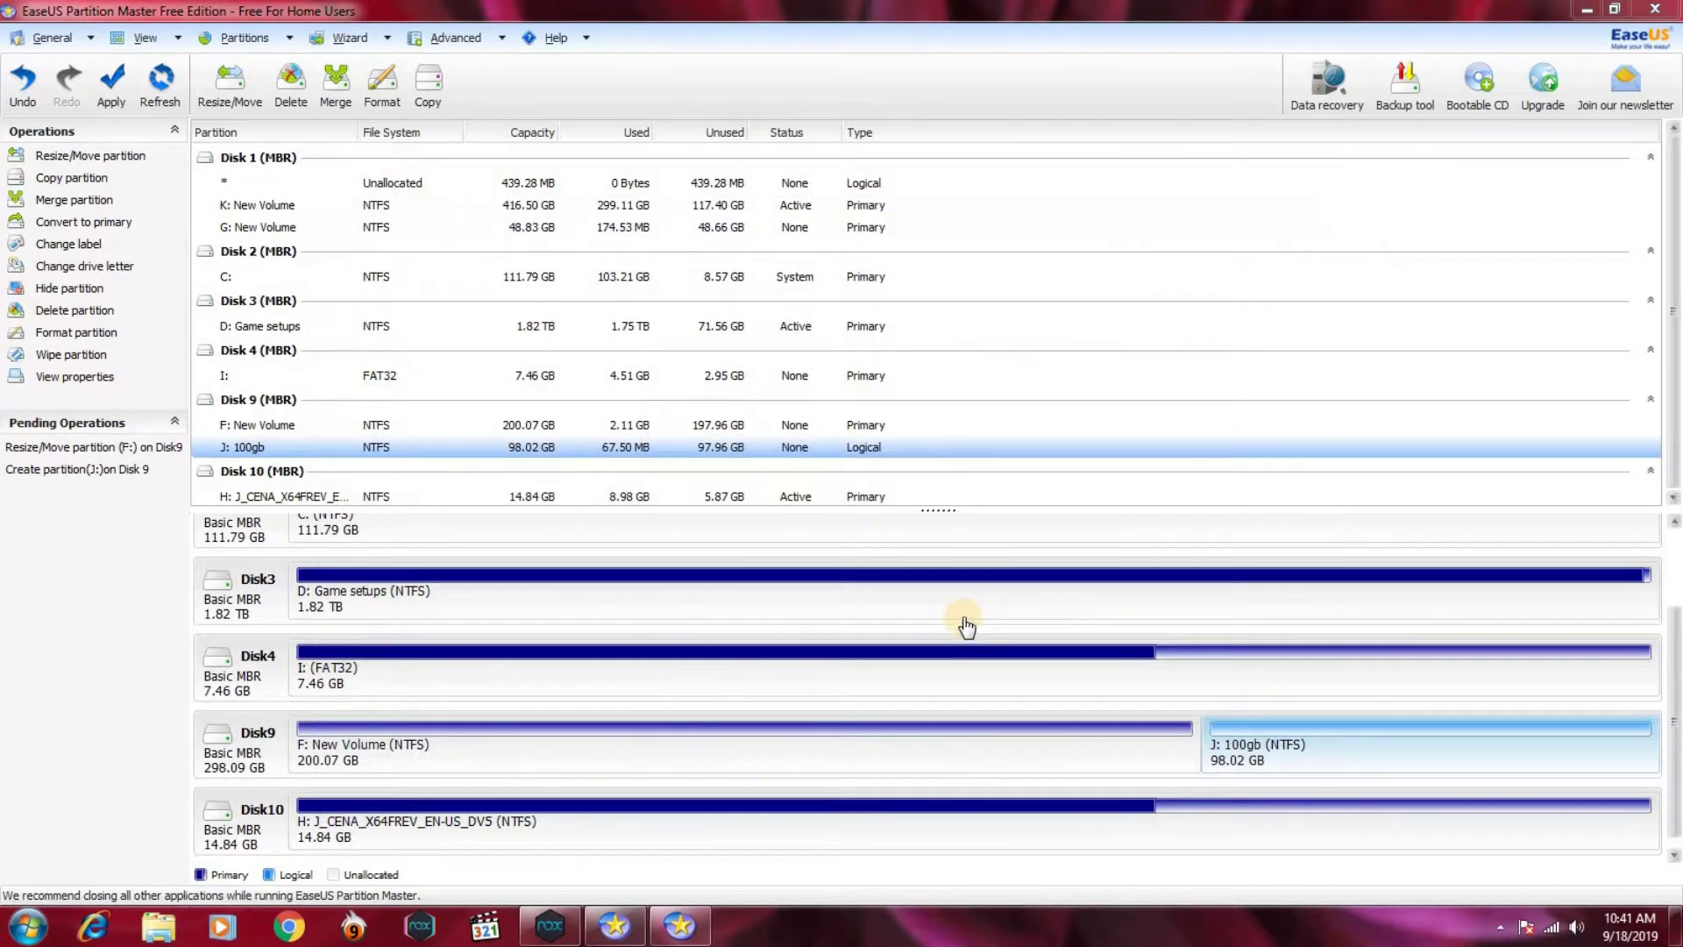
Step: Apply the 2 pending operations, bringing up the Apply Changes confirmation
click(105, 94)
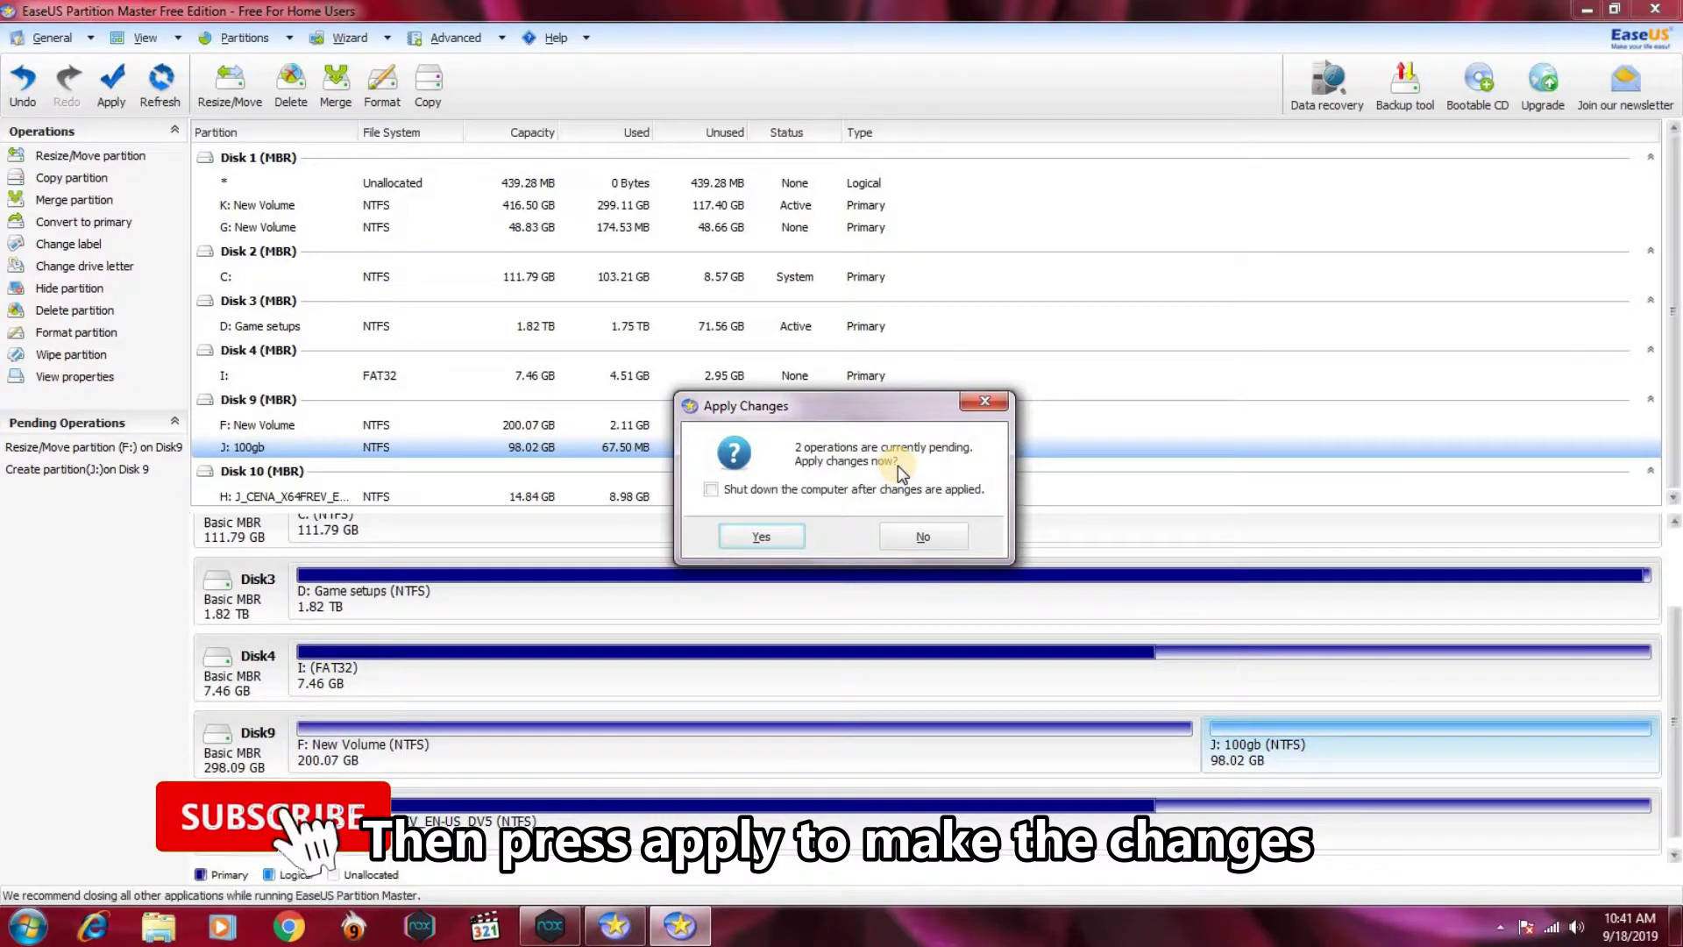
drag(830, 398, 859, 345)
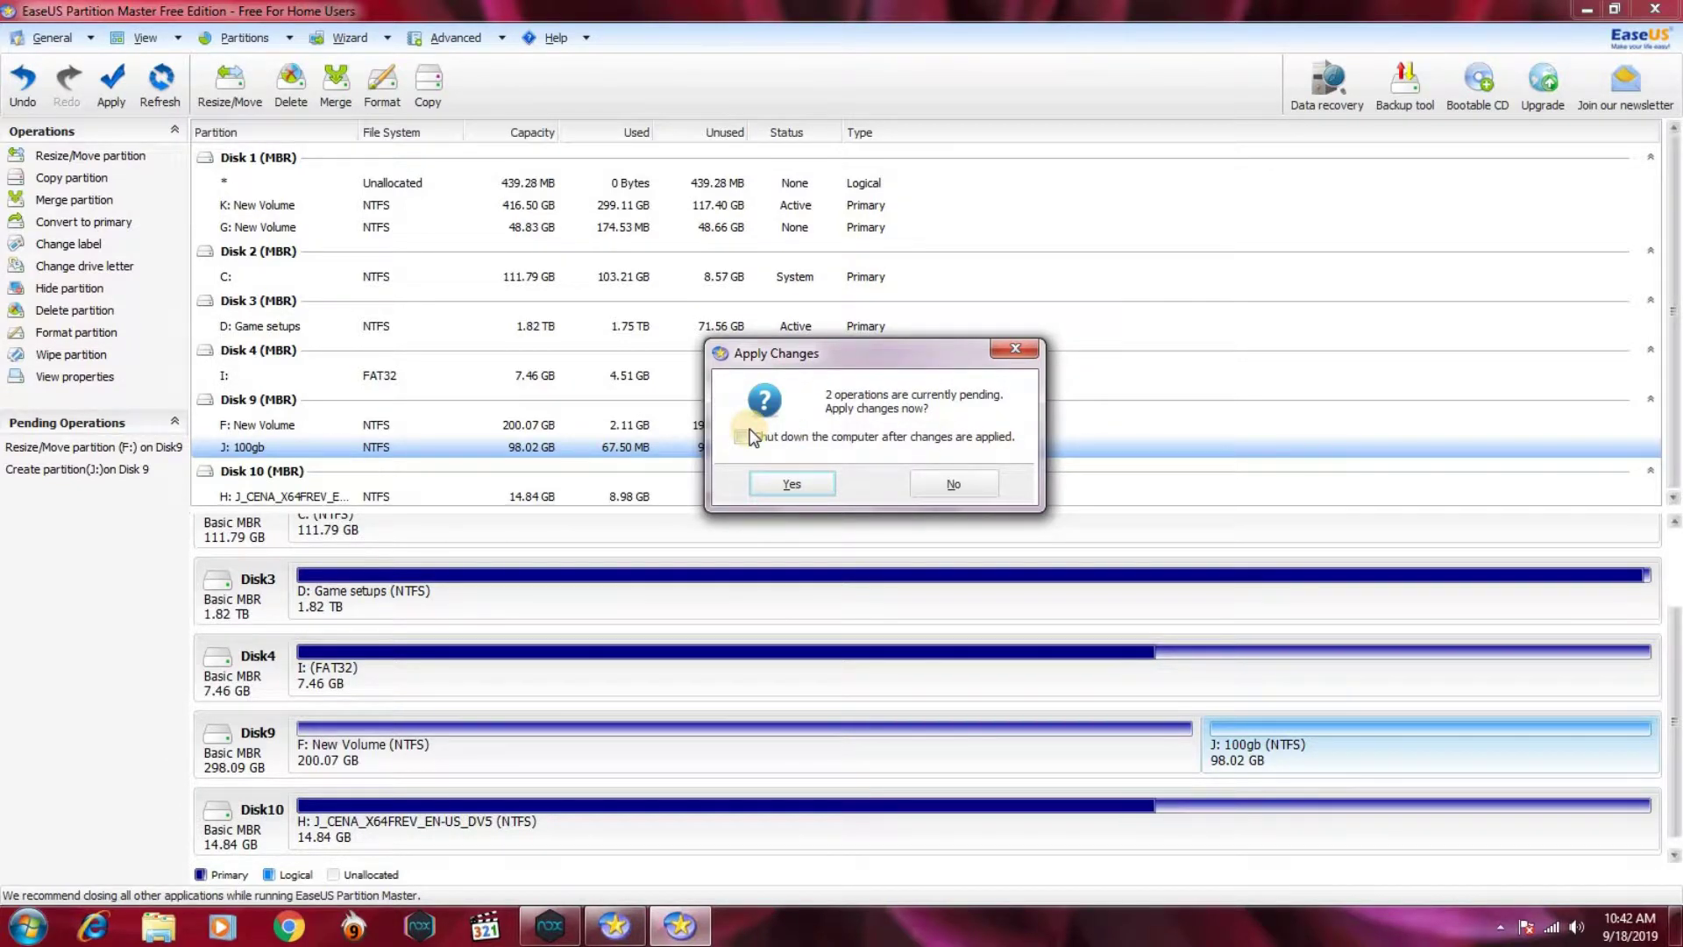
drag(867, 353, 881, 309)
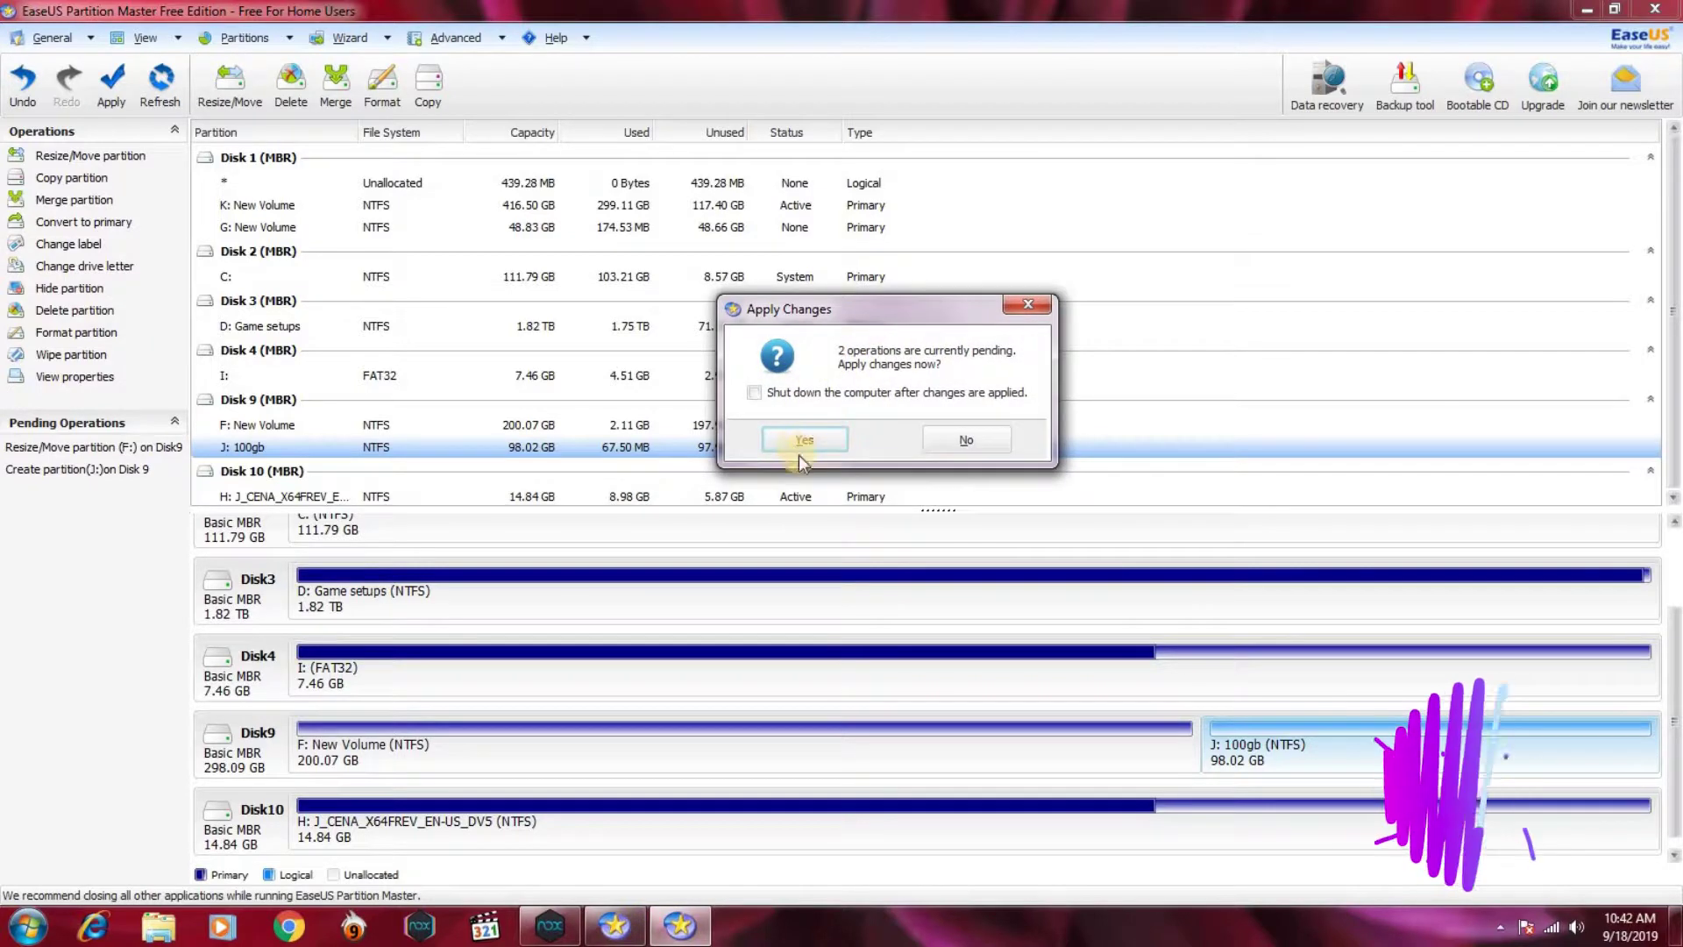
Step: Run both pending operations, dismiss the success message, and minimize the partition manager
click(801, 440)
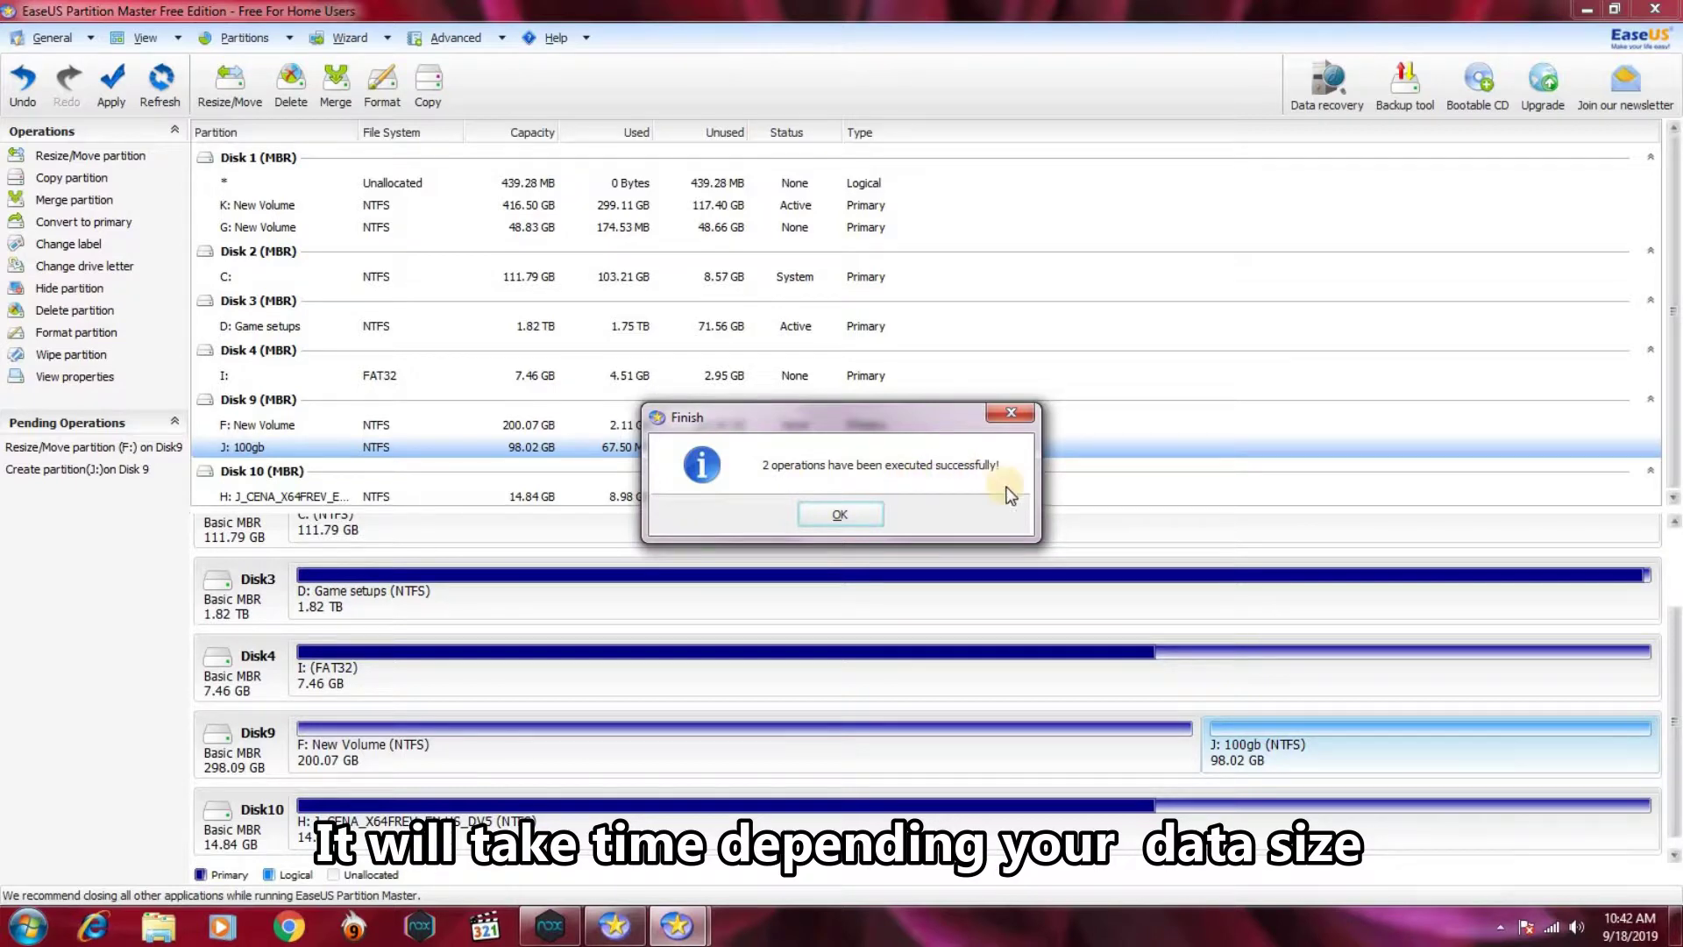
click(815, 513)
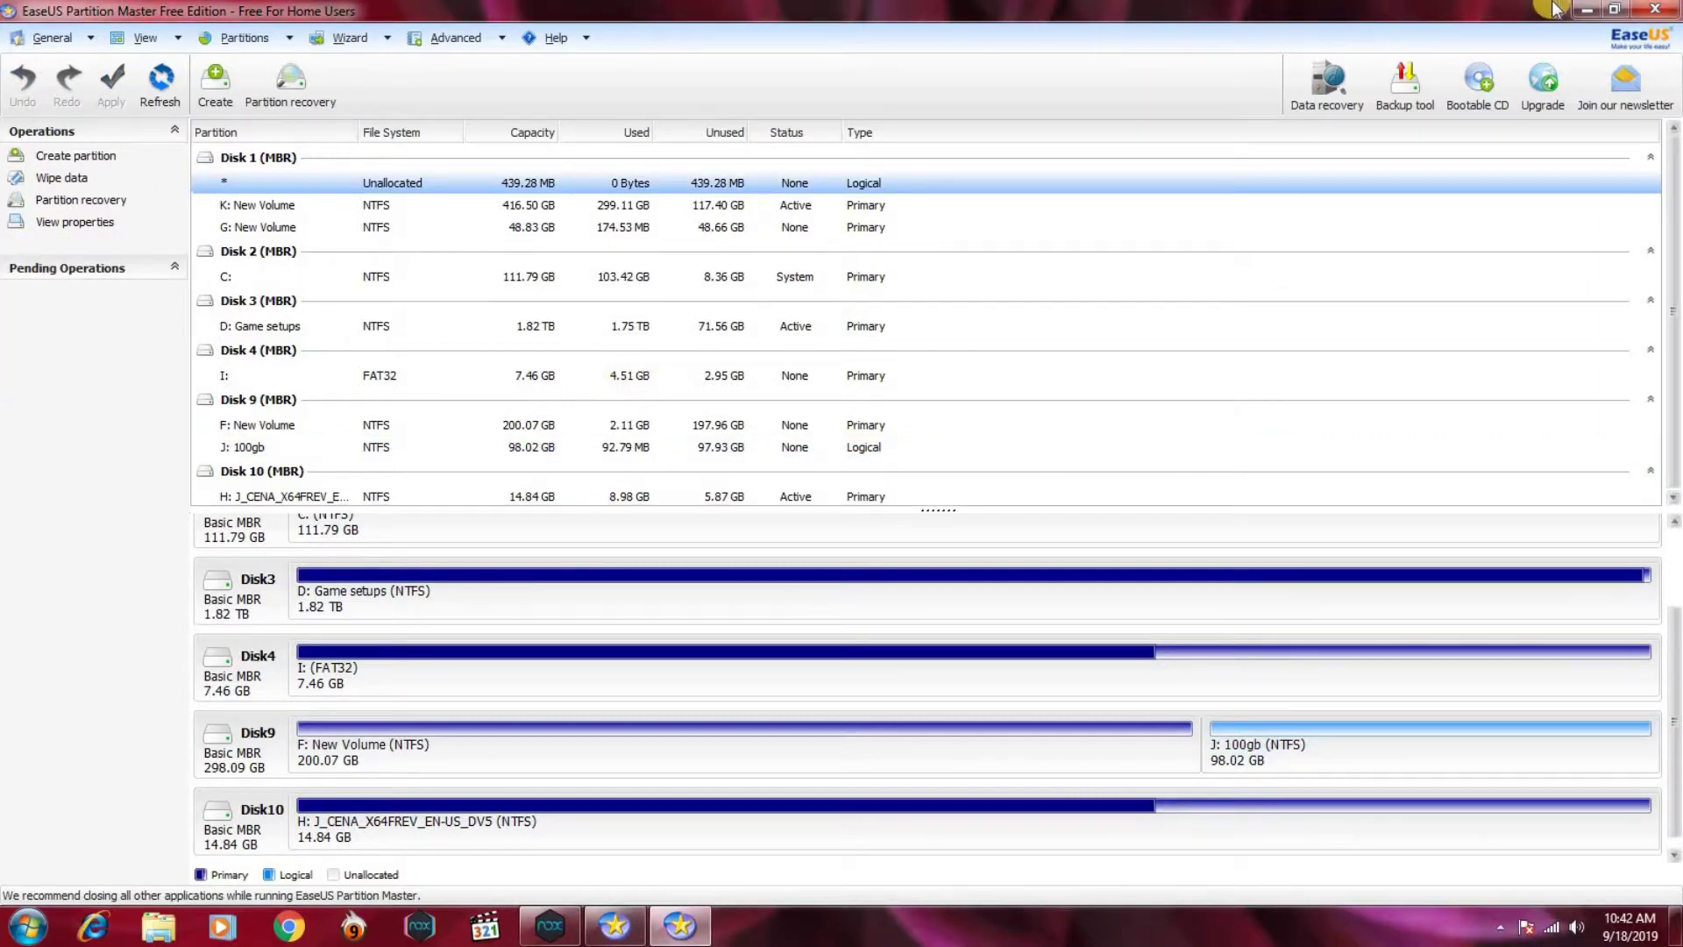
click(1586, 9)
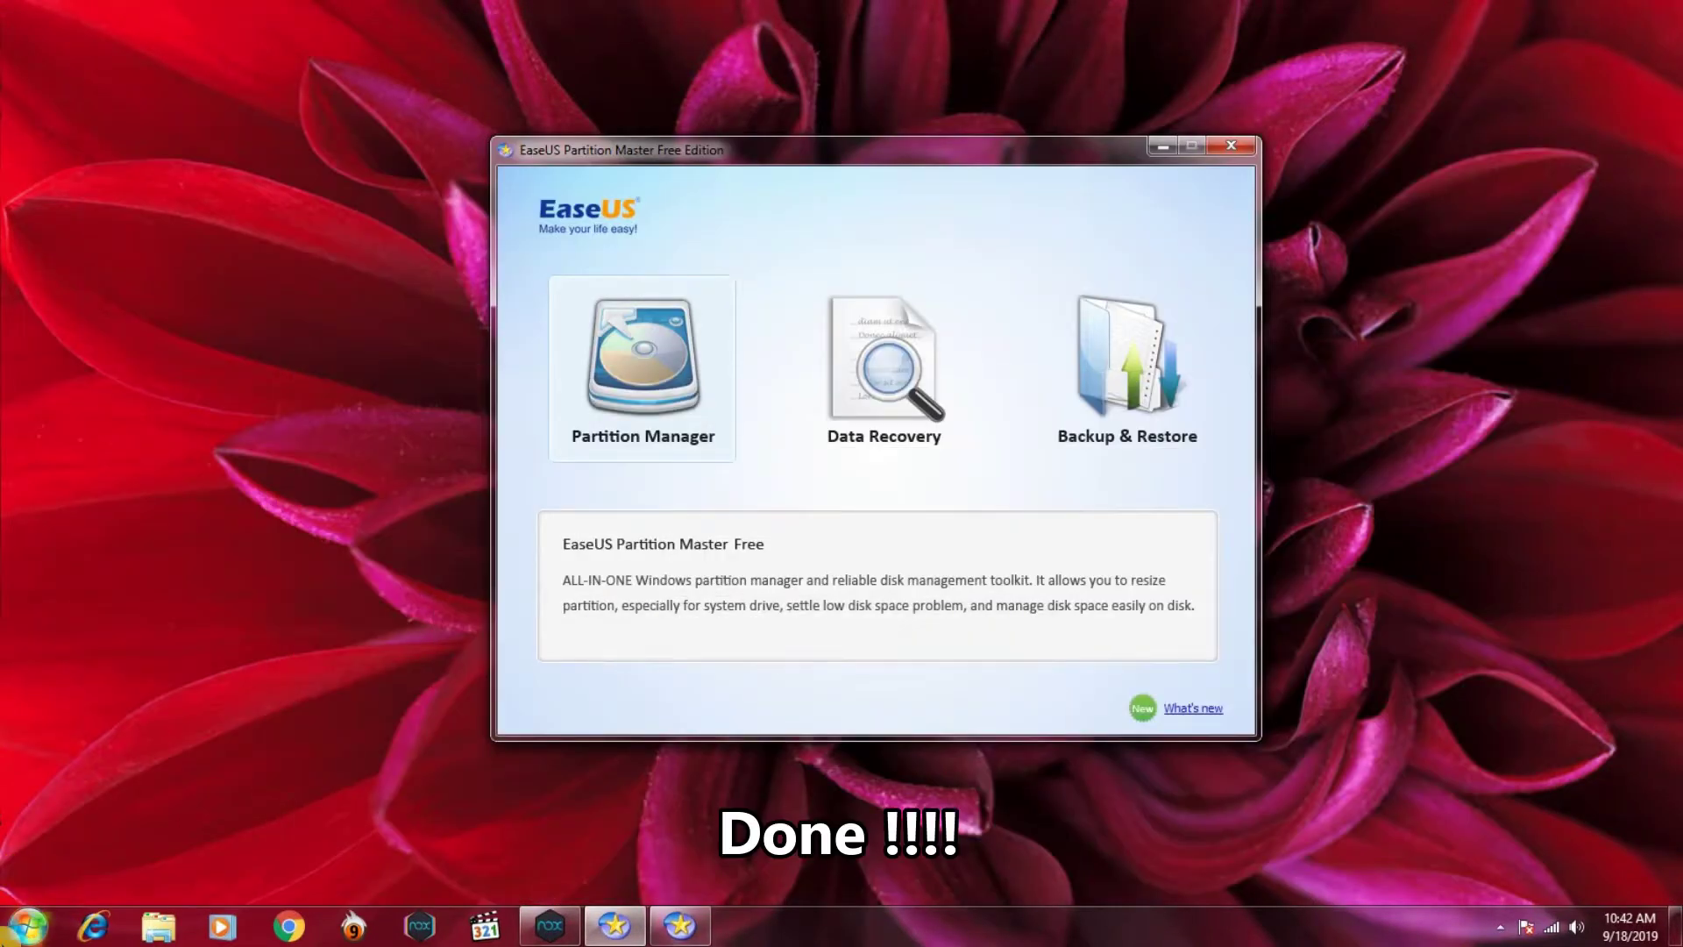
Step: Confirm in Computer that F: is now 200 GB and 100gb (J:) is 98.0 GB
click(27, 926)
click(325, 654)
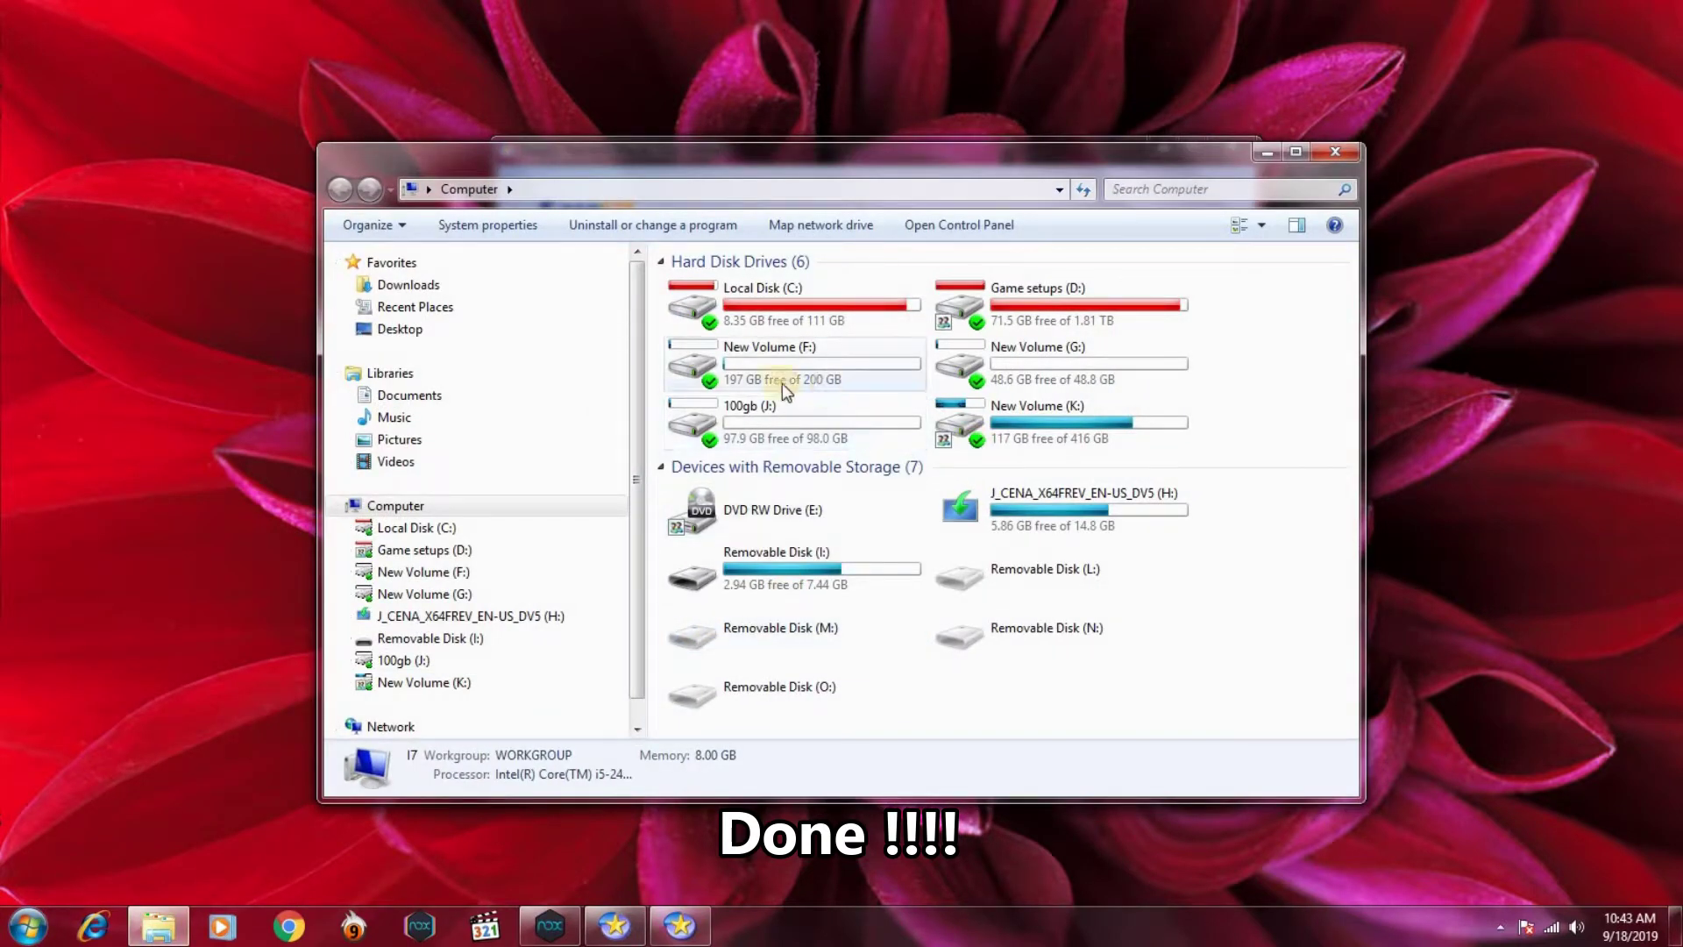
click(760, 375)
click(757, 440)
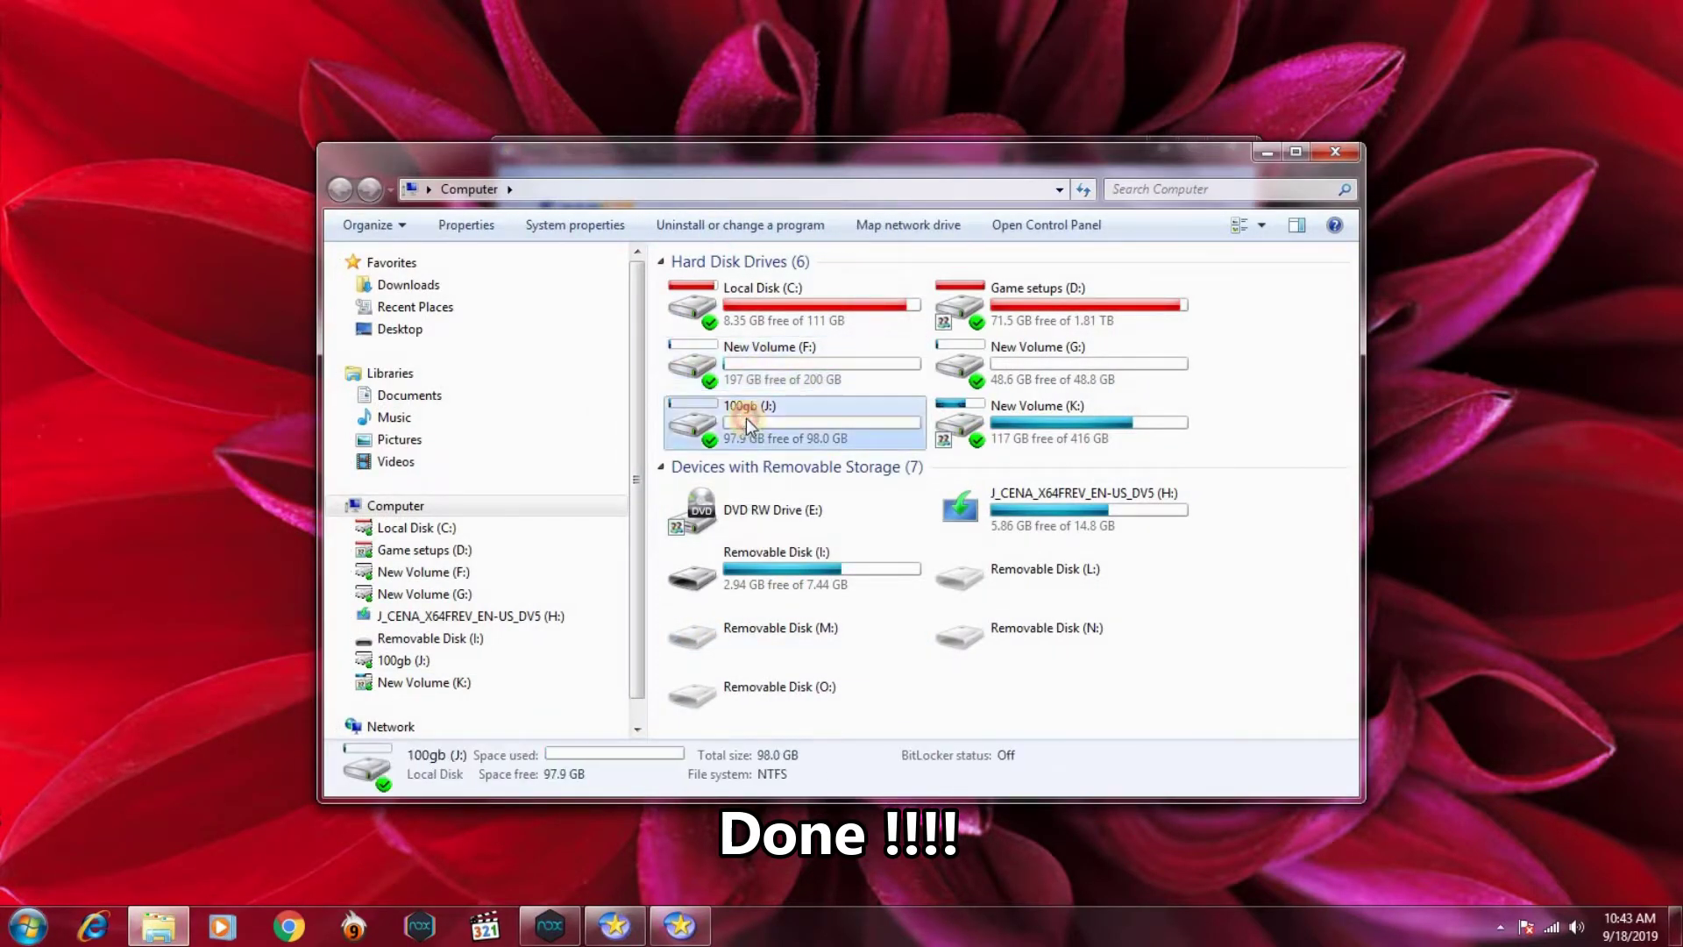
click(771, 354)
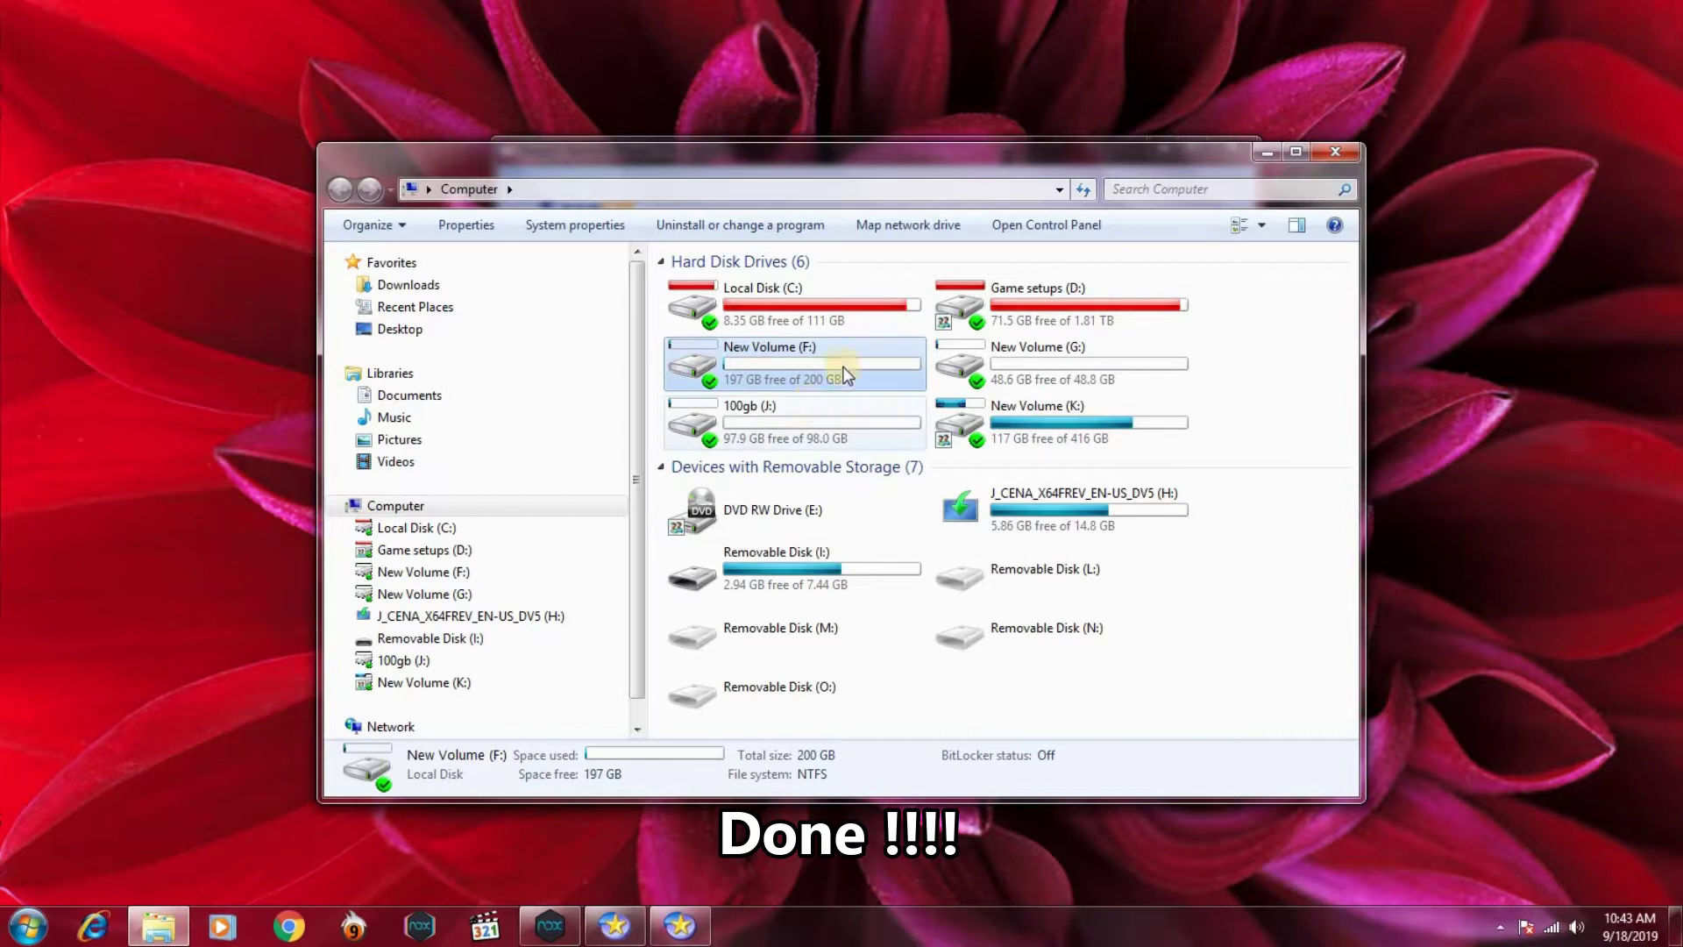
click(1334, 153)
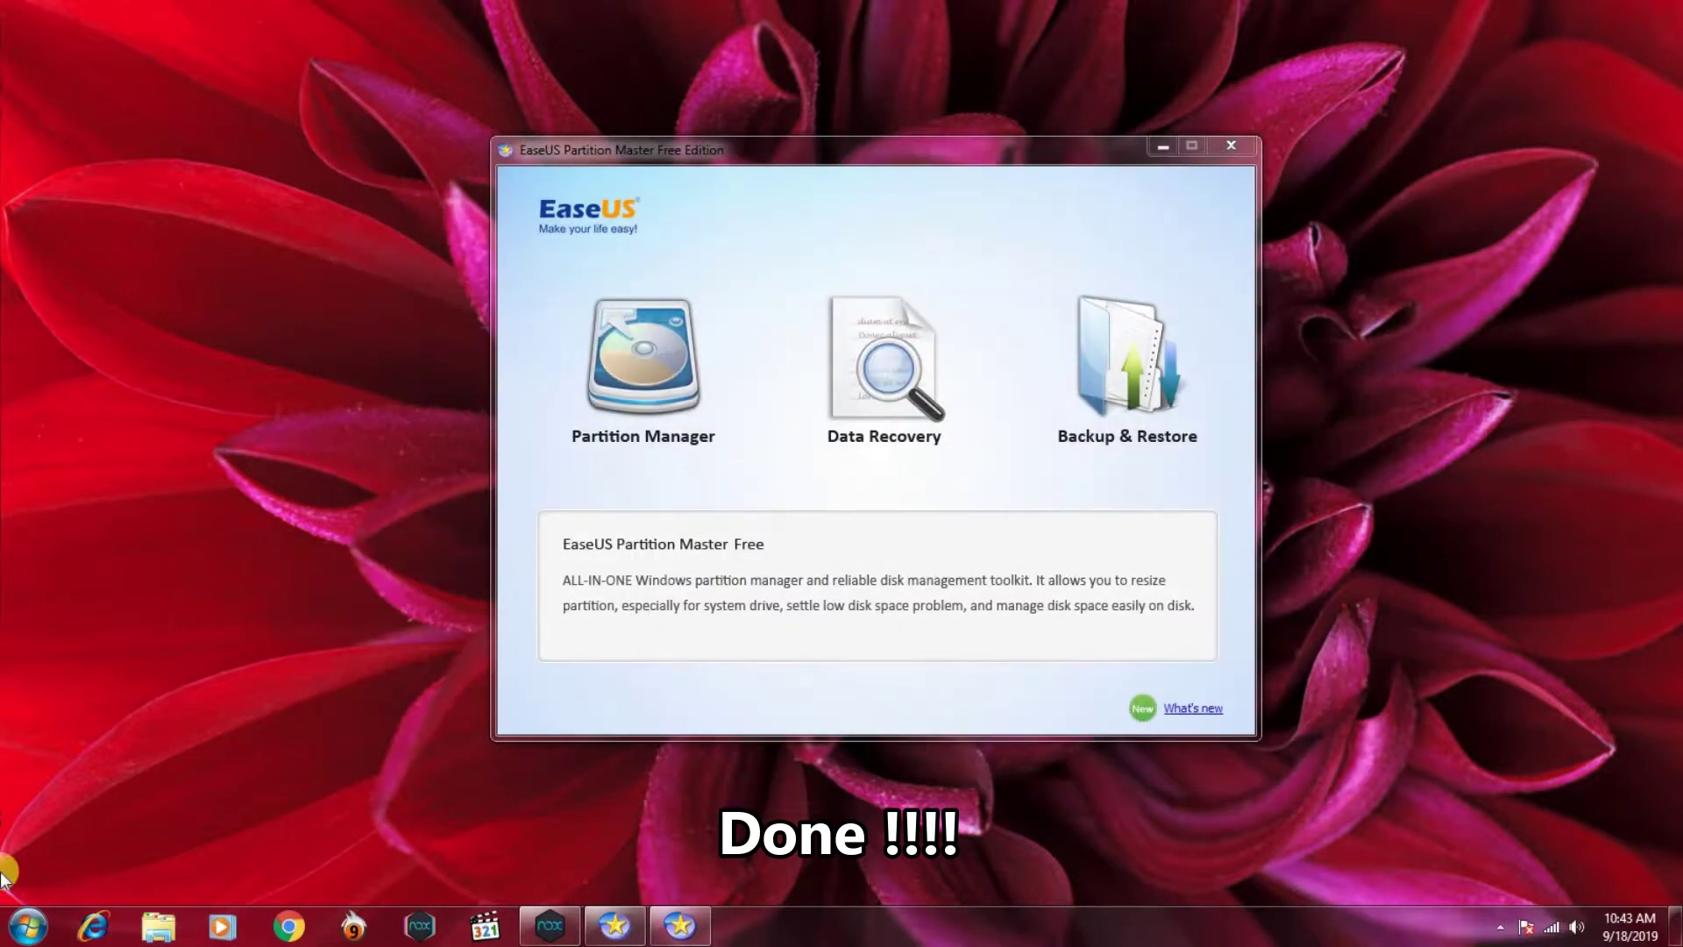
Step: Launch Computer Management via Manage on Computer in the Start menu
click(7, 931)
right_click(331, 659)
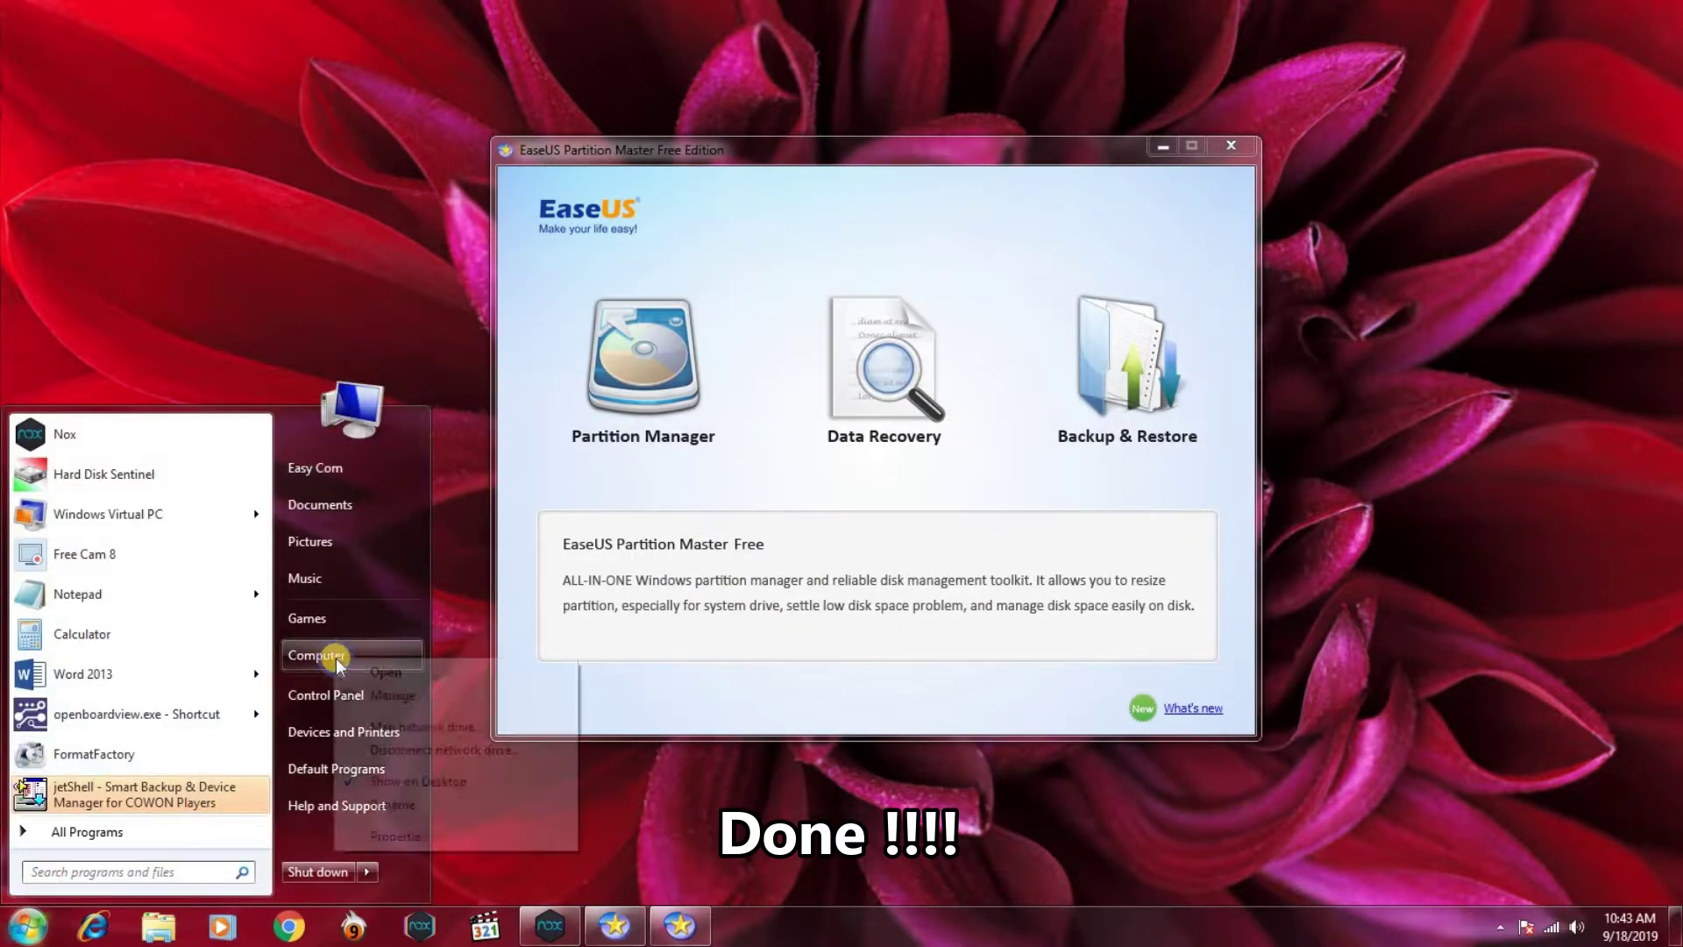
click(373, 699)
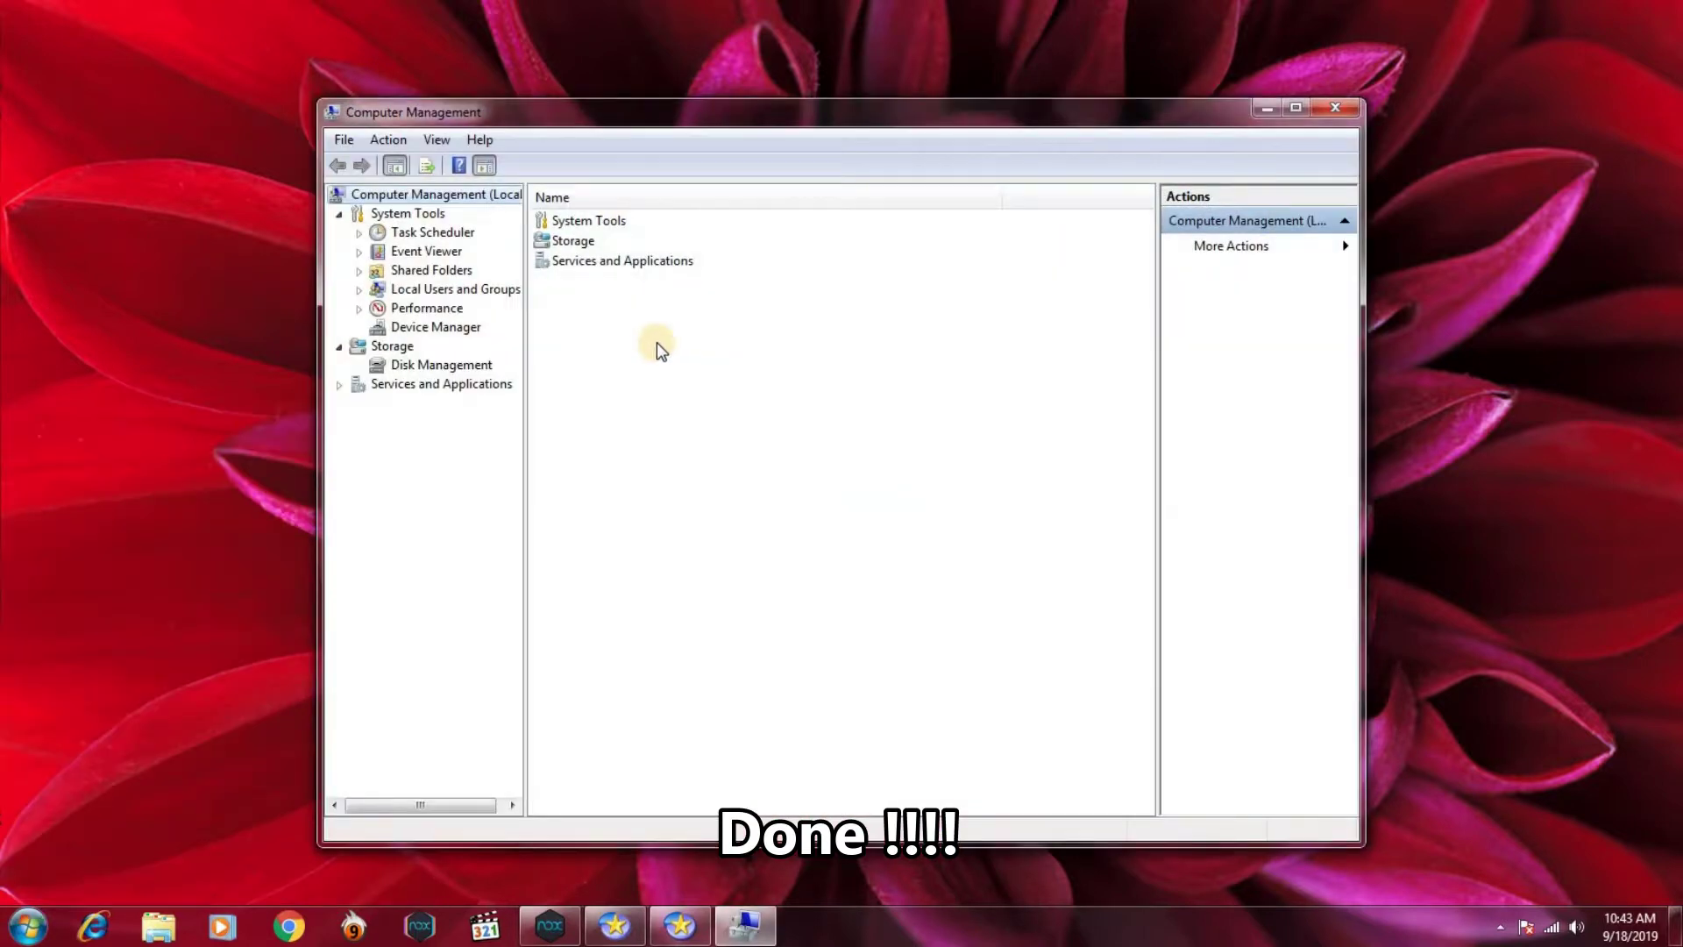
Step: Review Disk Management showing F: at 200.07 GB and J: at 98.02 GB, then close it
click(424, 367)
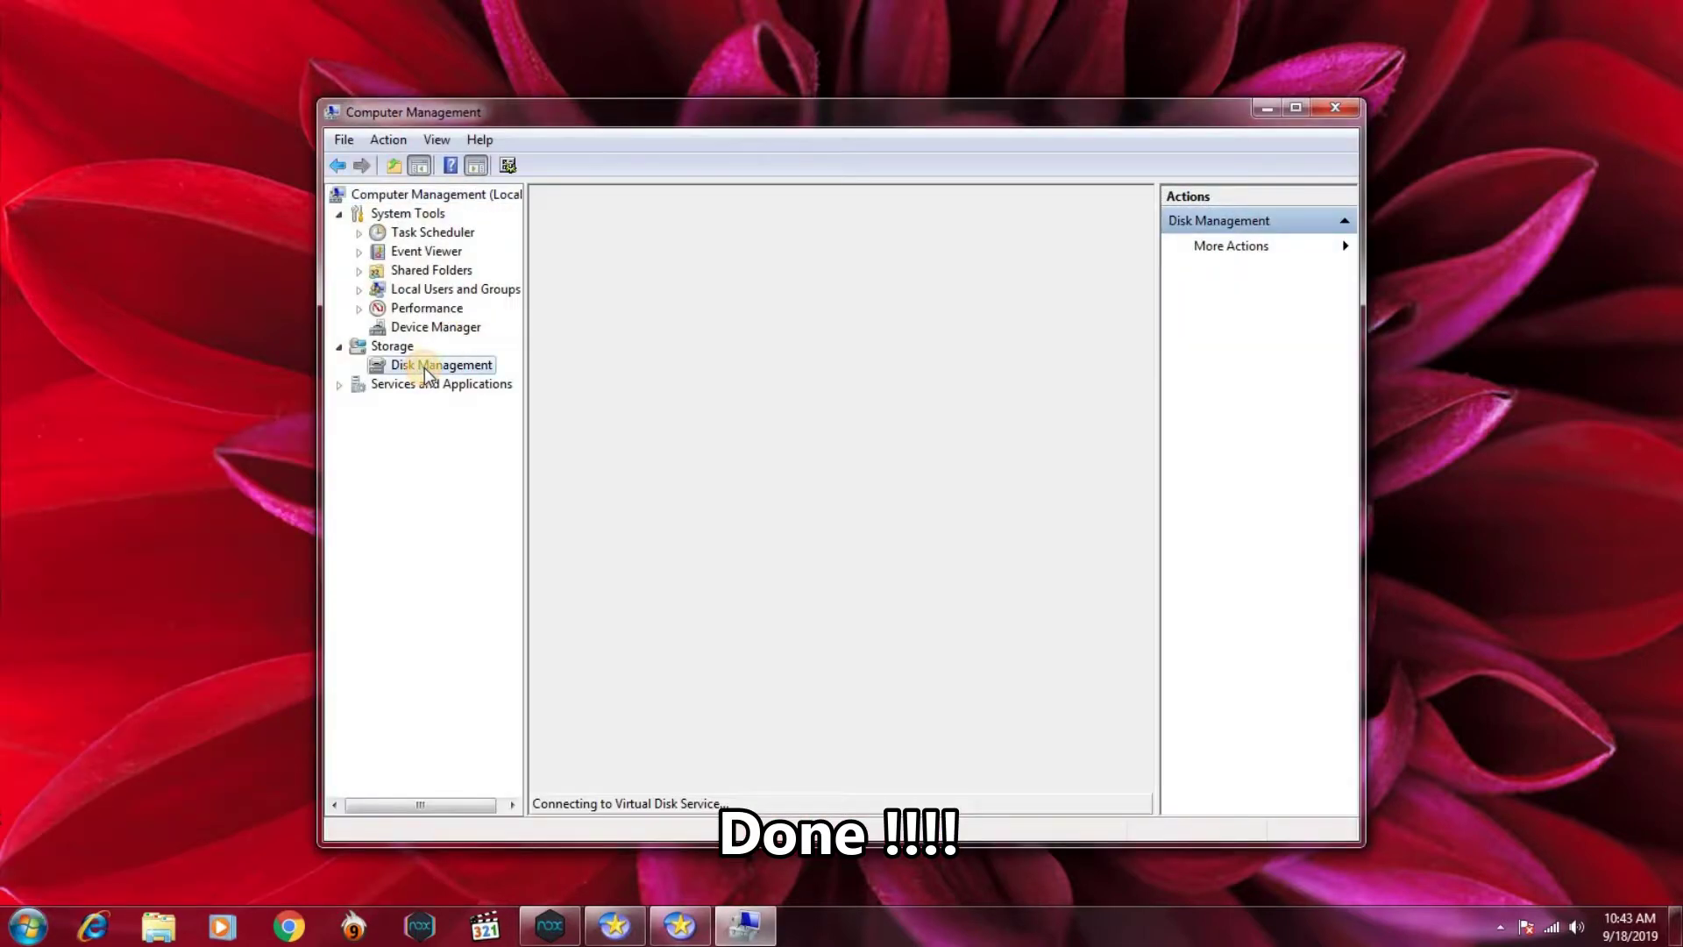
drag(1145, 559, 1124, 710)
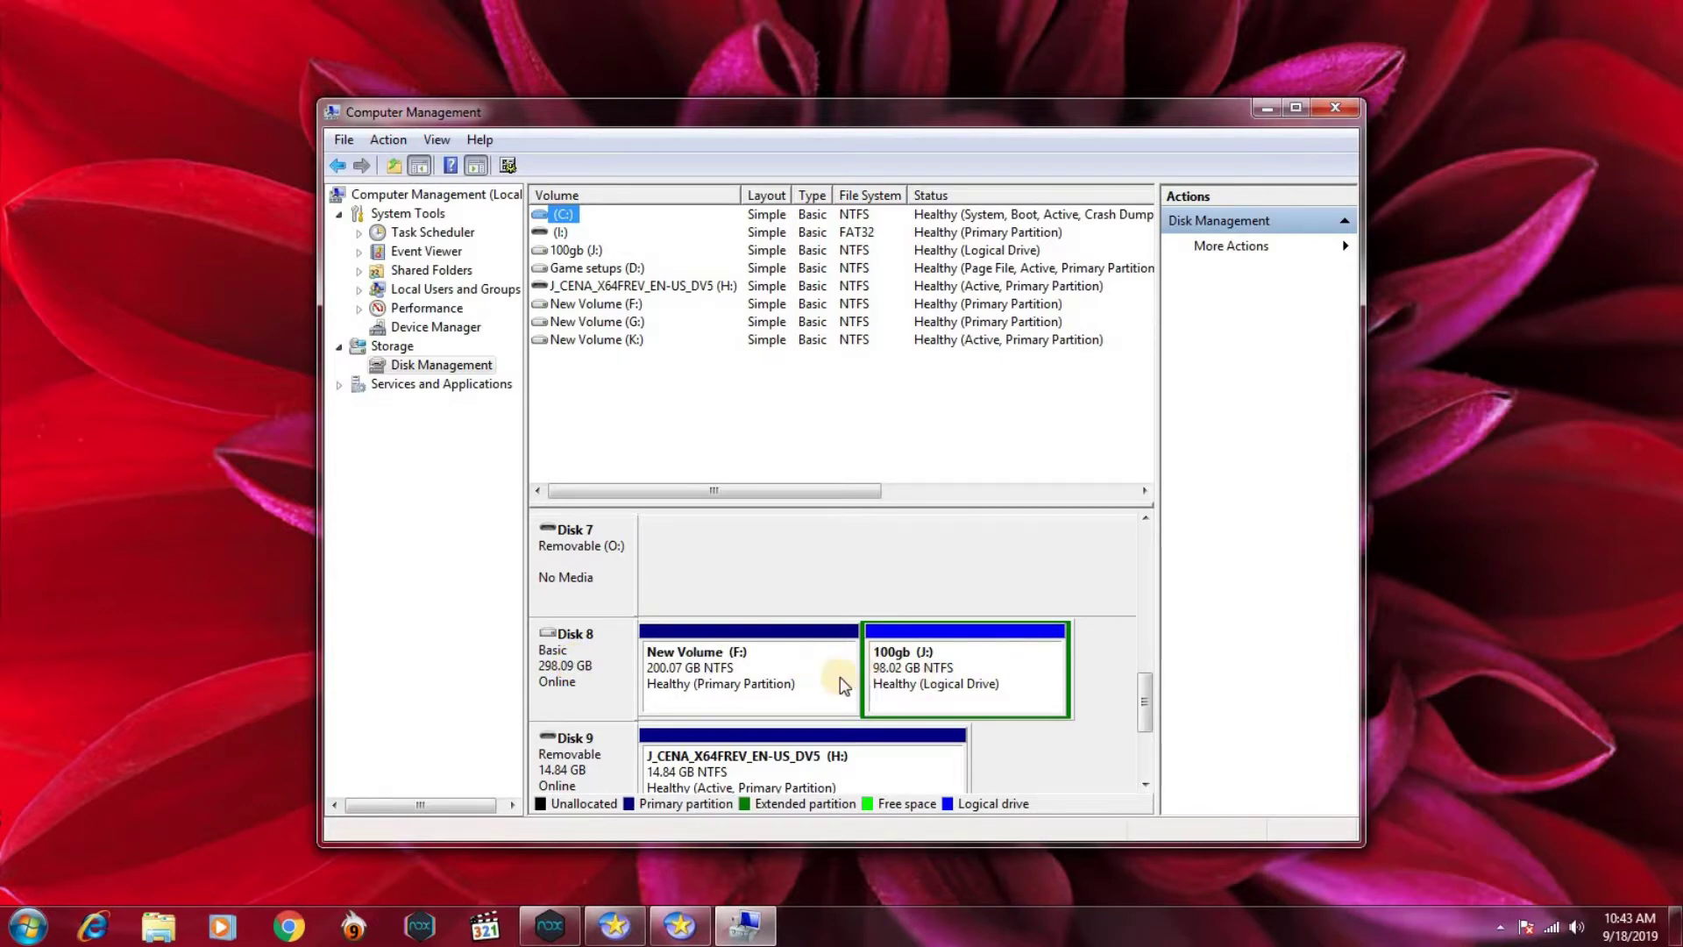
click(1350, 111)
drag(833, 161, 789, 130)
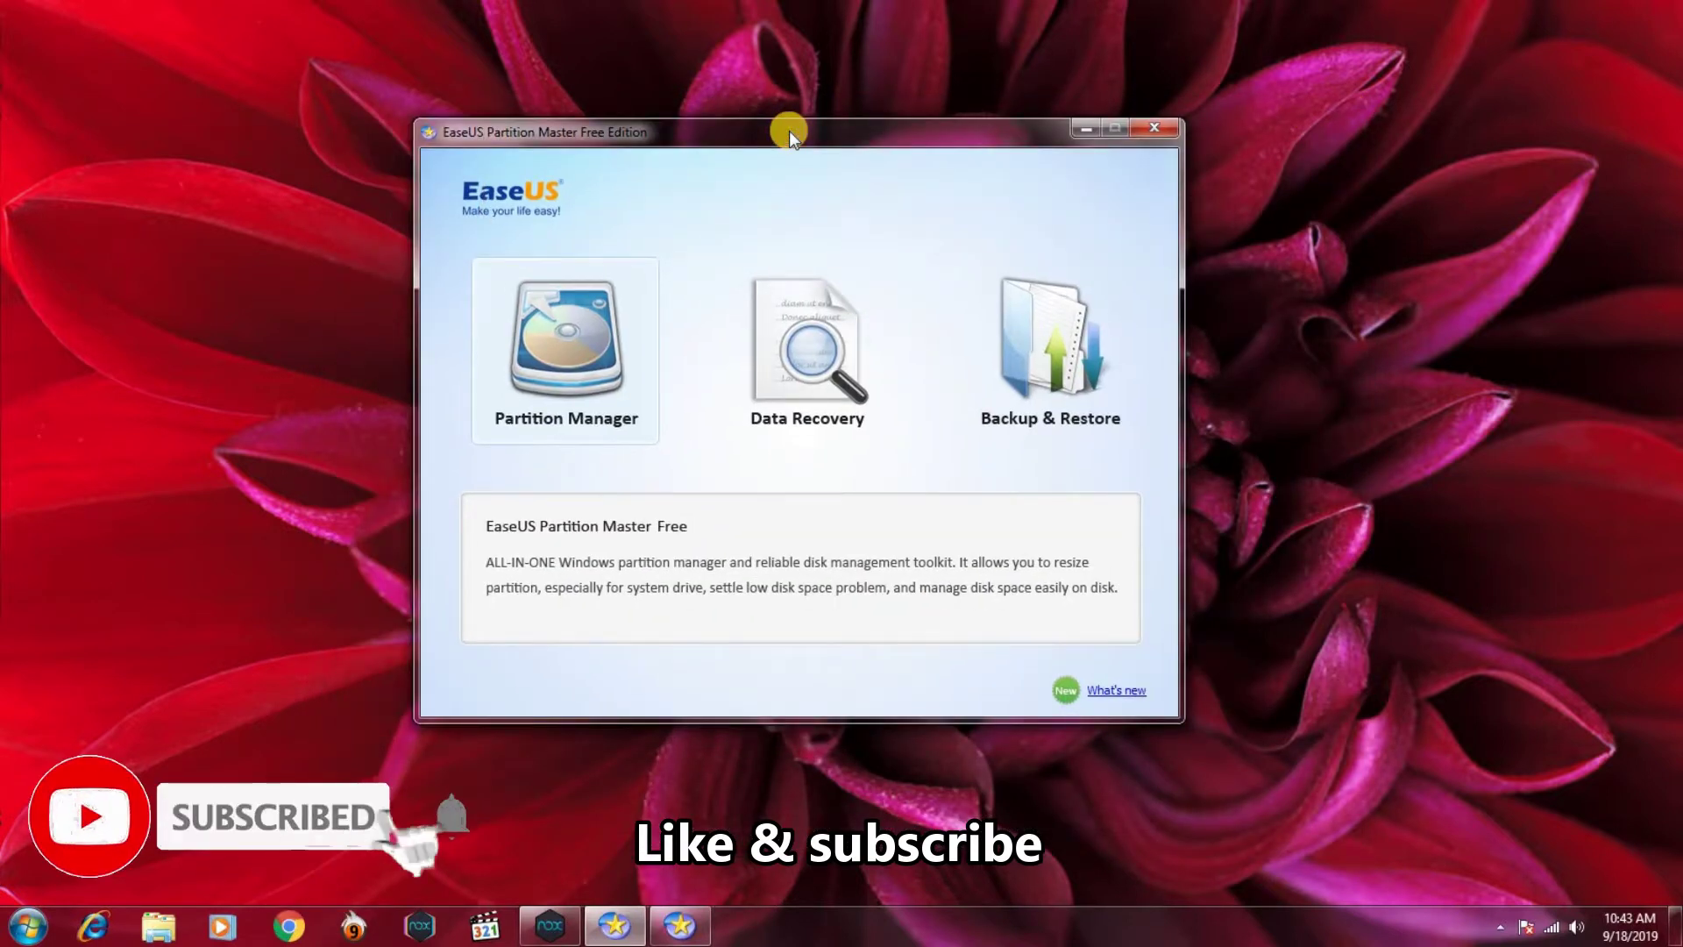